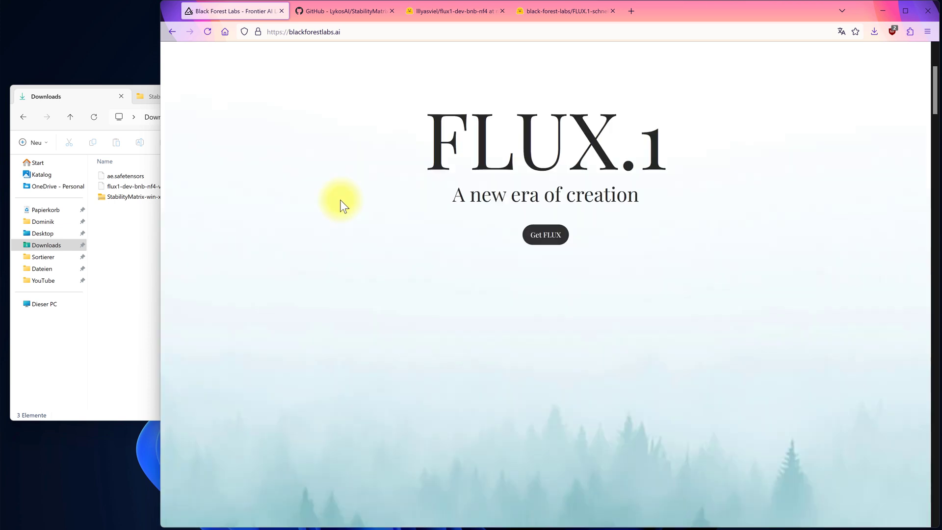
Step: Scroll to the FLUX.1 variants and open the [dev] GitHub repository in a background tab
scroll(340, 200, down, 15)
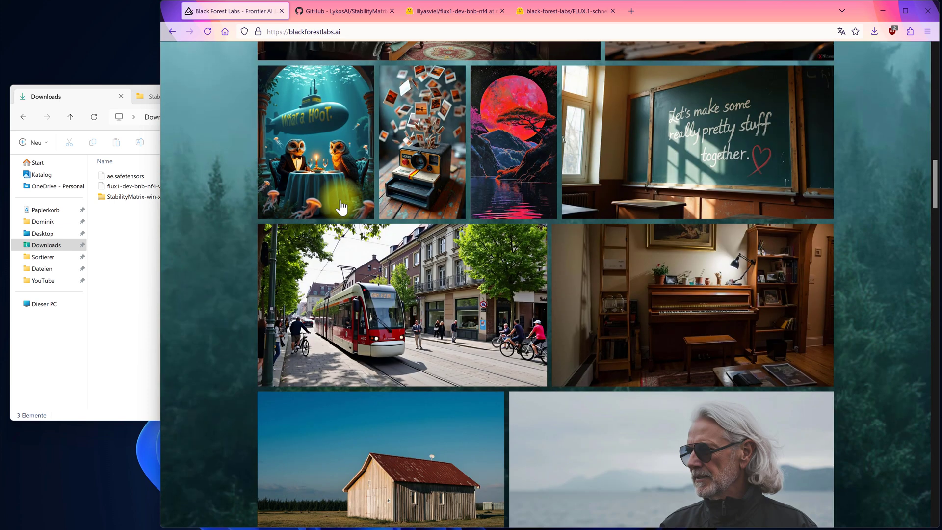
scroll(341, 201, down, 15)
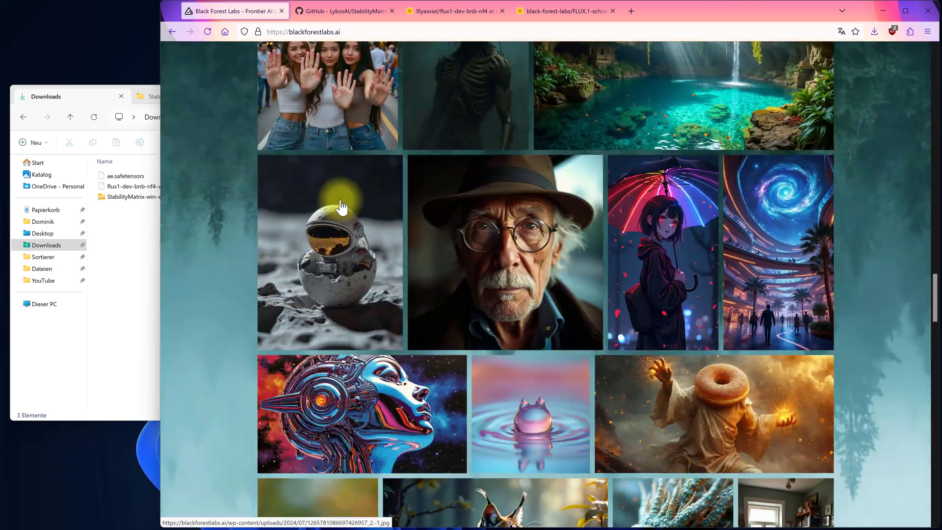
scroll(341, 202, down, 5)
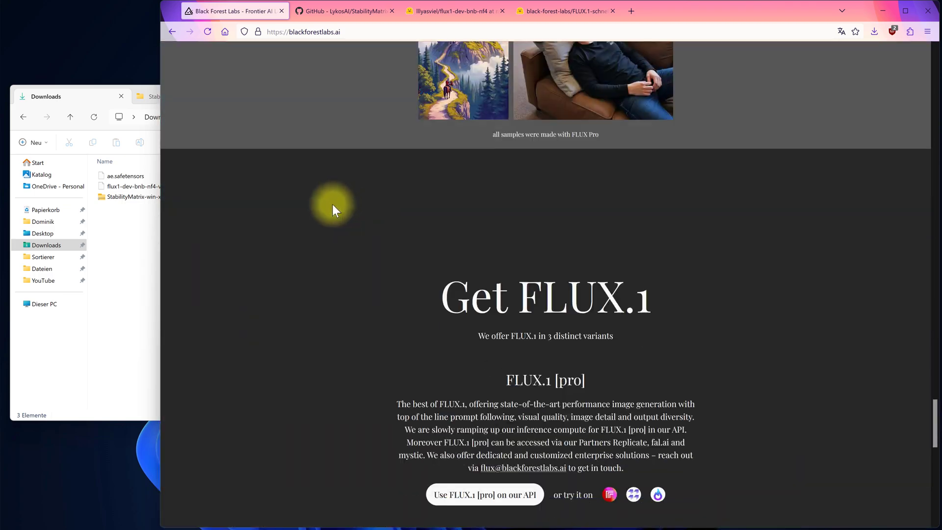
scroll(540, 147, down, 4)
scroll(566, 196, up, 5)
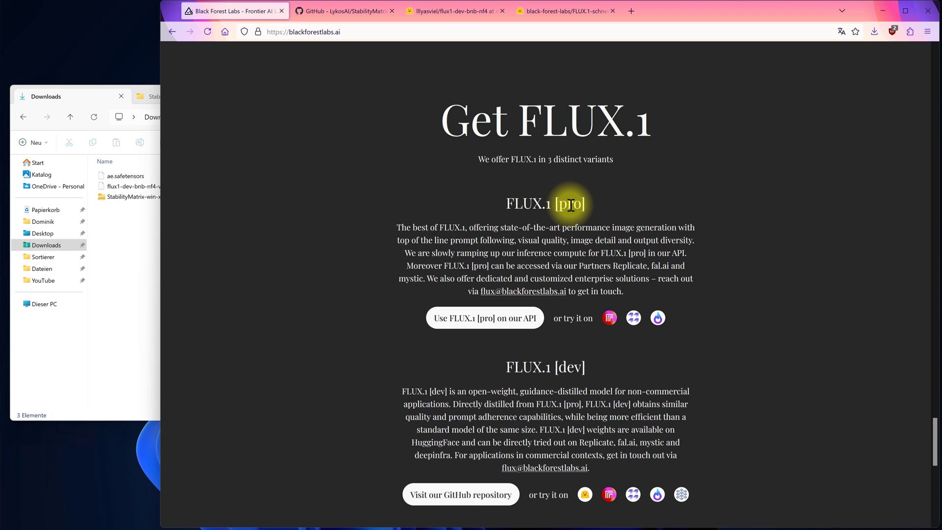
scroll(567, 186, down, 5)
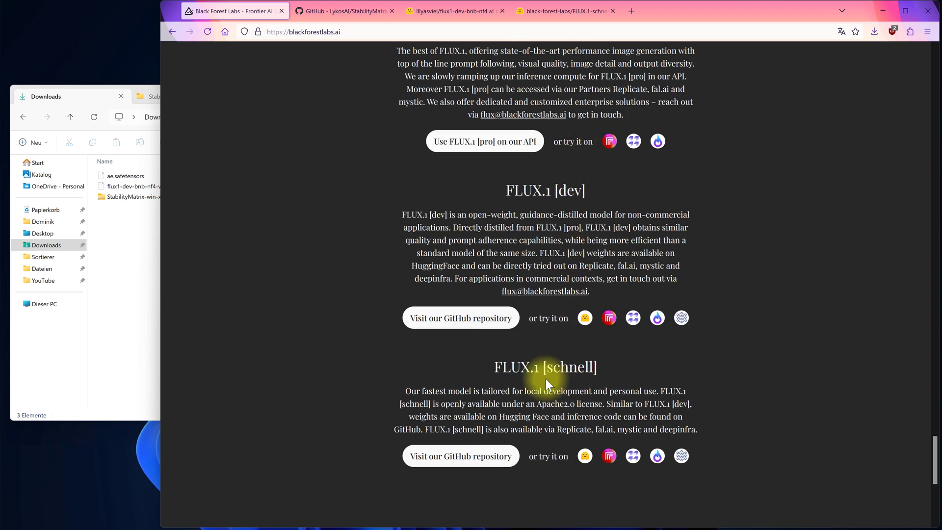
middle_click(481, 317)
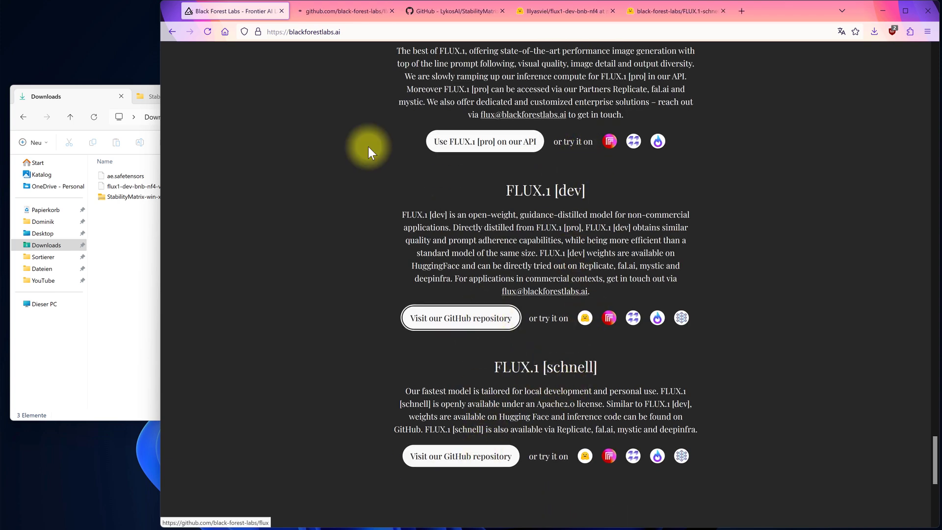
Step: Read the black-forest-labs/flux README's Local installation and Usage sections, then close that tab
click(334, 19)
scroll(387, 237, down, 8)
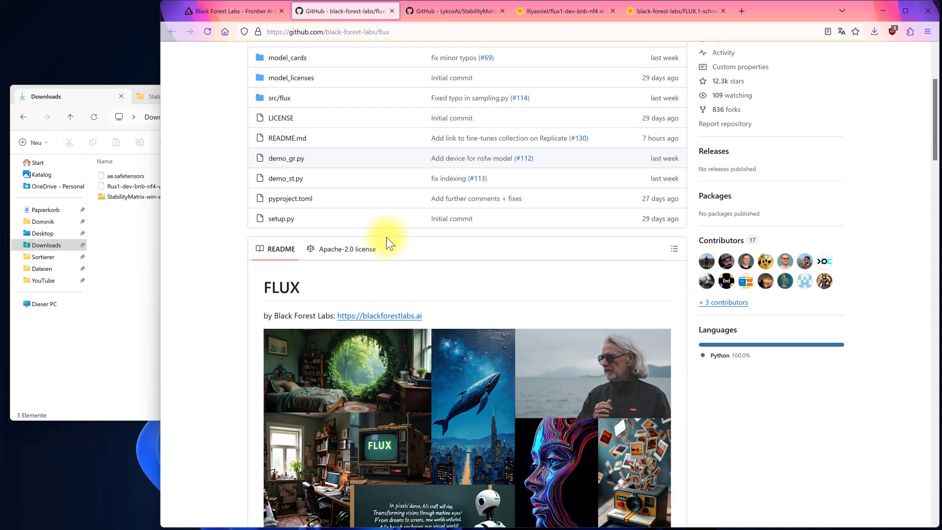
scroll(388, 240, down, 11)
scroll(357, 238, up, 3)
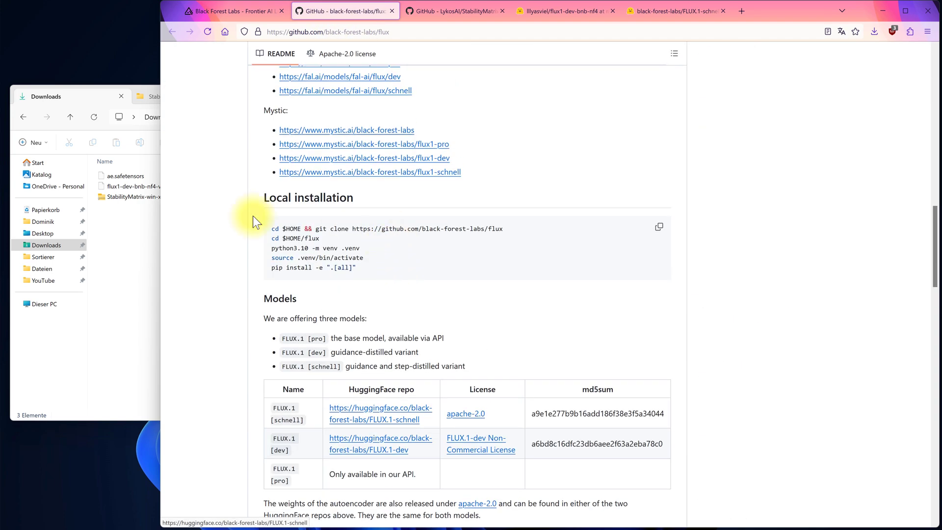
scroll(314, 245, down, 8)
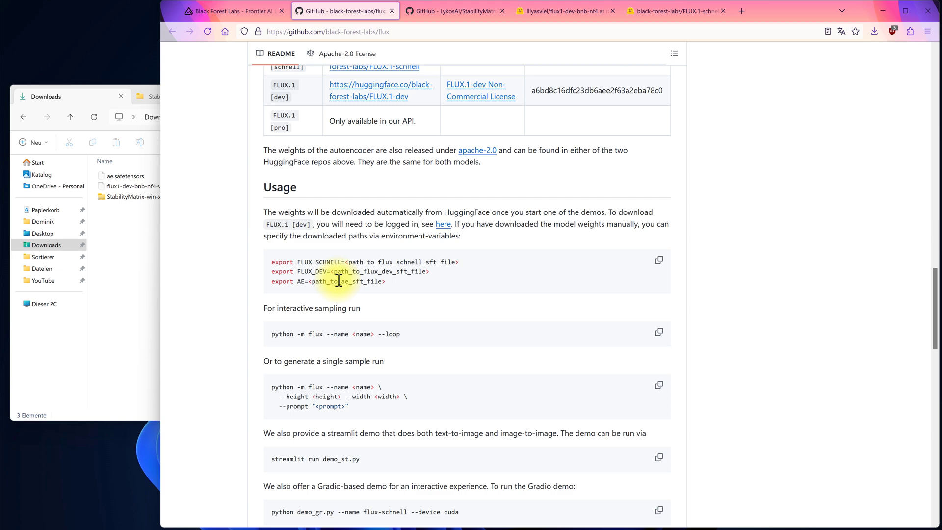
scroll(319, 314, down, 1)
scroll(318, 315, down, 2)
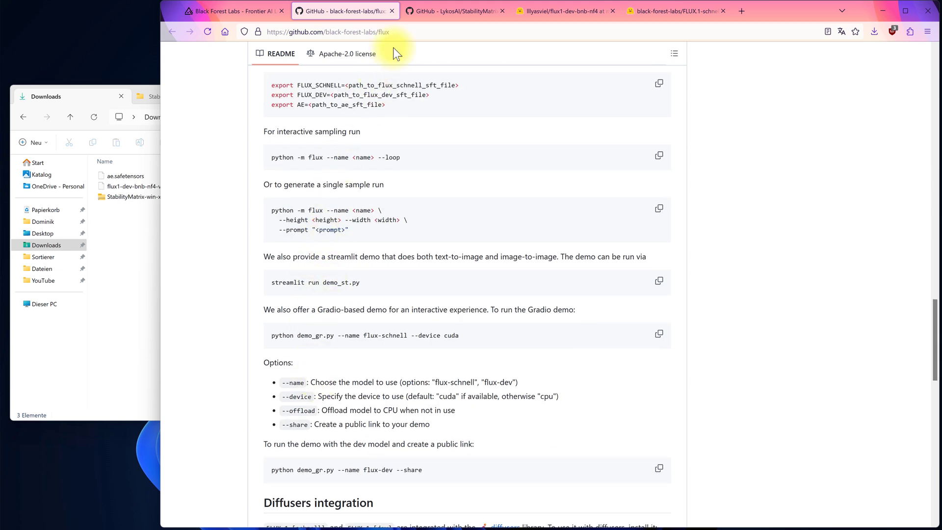
click(392, 13)
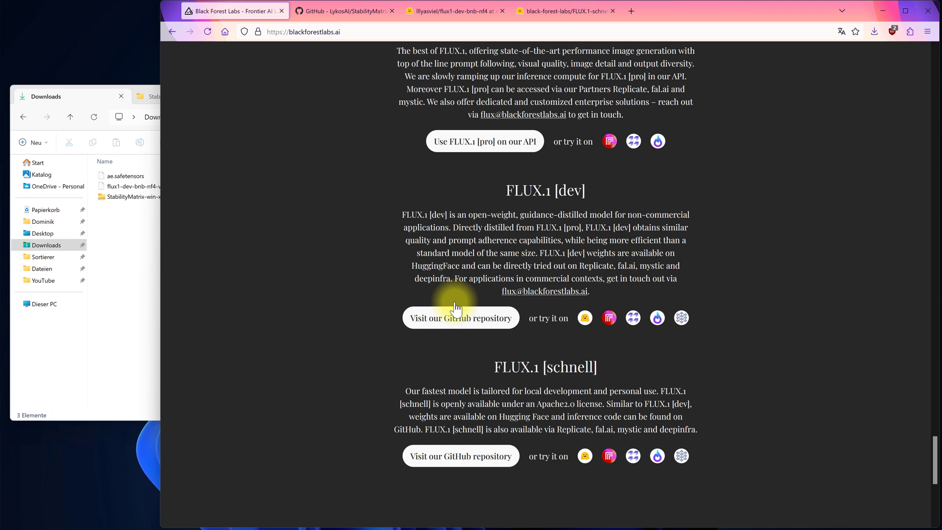
Step: View the StabilityMatrix README, then start and cancel a repeat 'Windows 10, 11' download
click(340, 13)
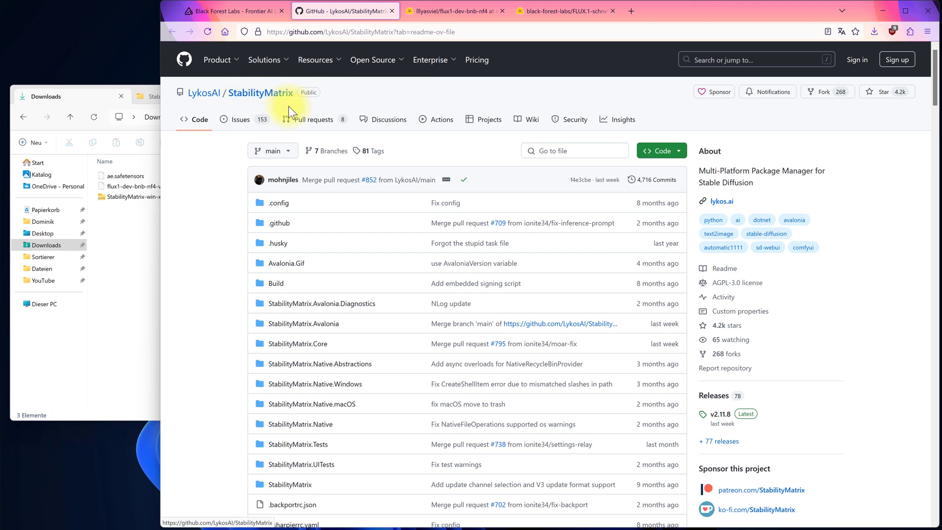
scroll(401, 176, down, 3)
scroll(402, 175, down, 15)
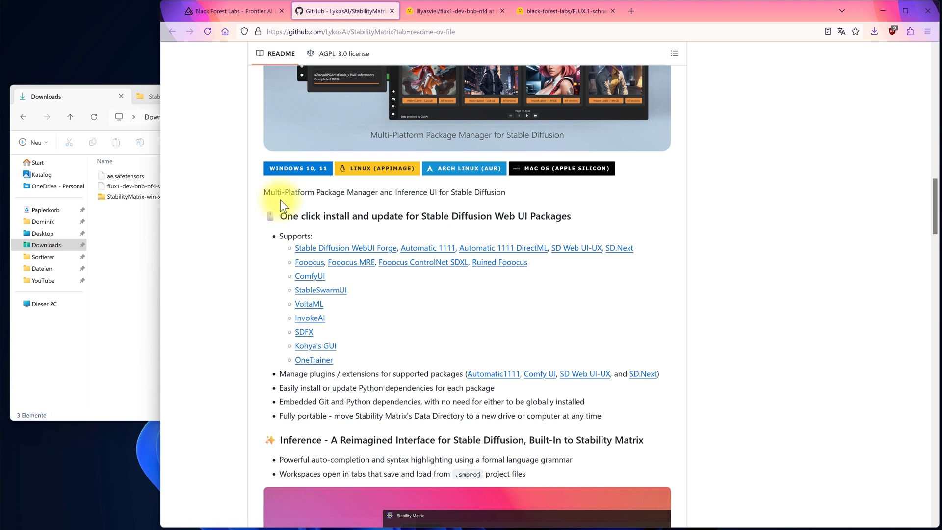
drag(267, 192, 484, 192)
click(484, 192)
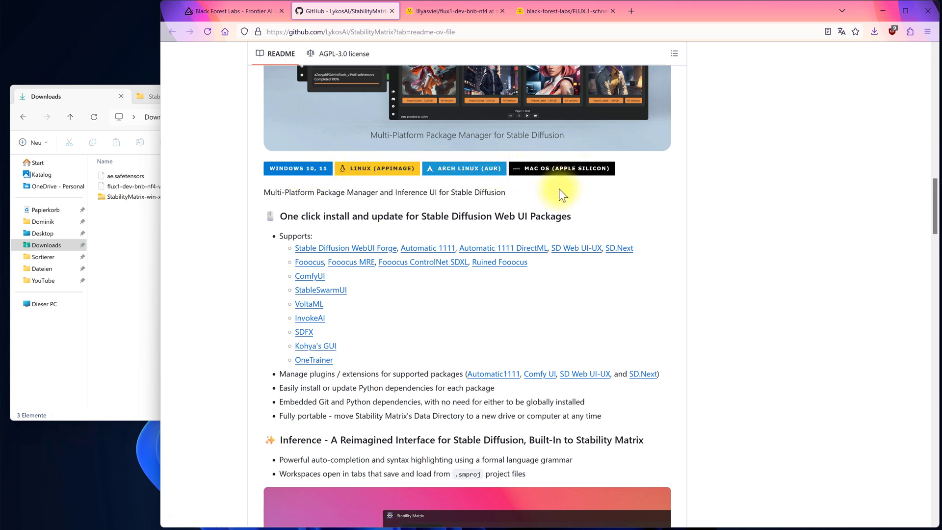
click(291, 176)
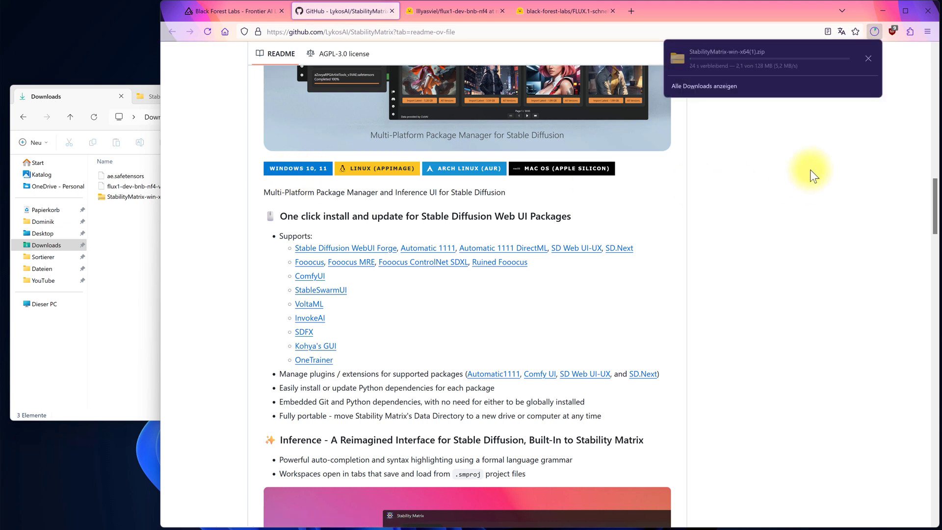
click(868, 58)
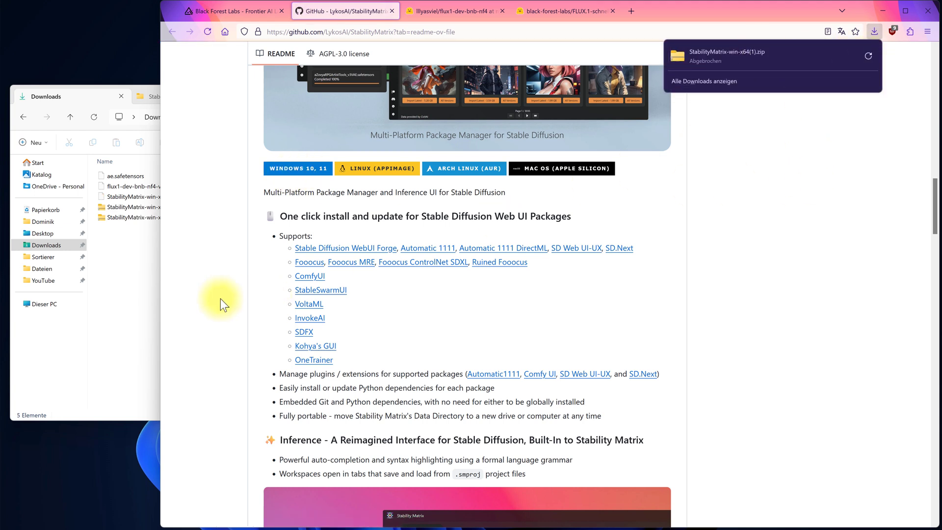
click(138, 274)
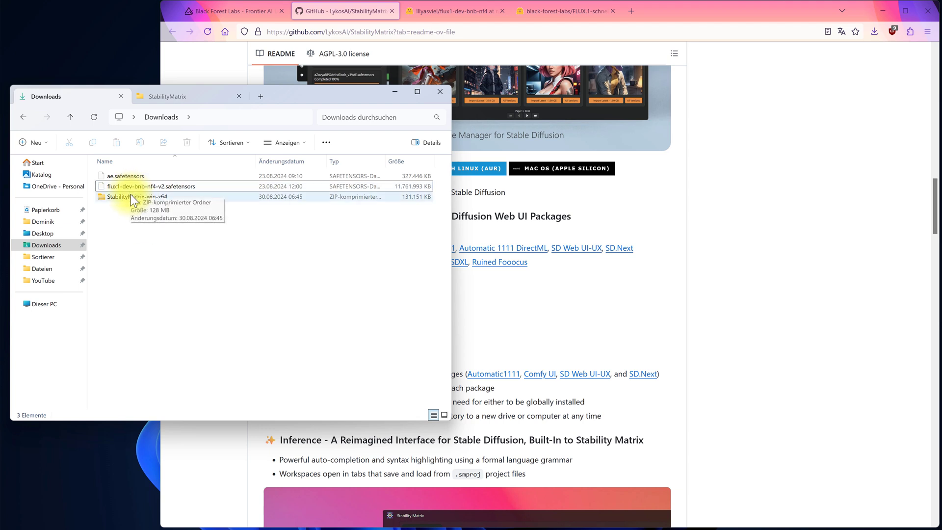
click(163, 101)
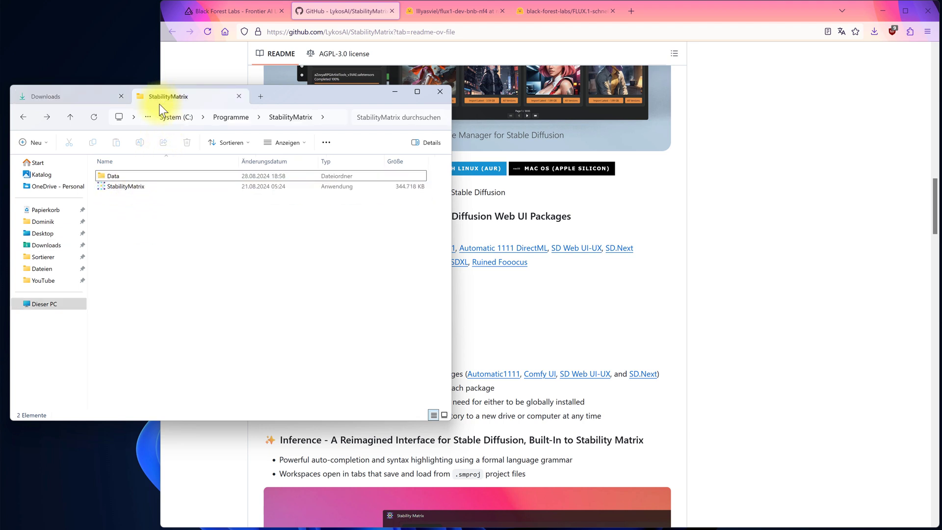
click(112, 178)
double_click(111, 176)
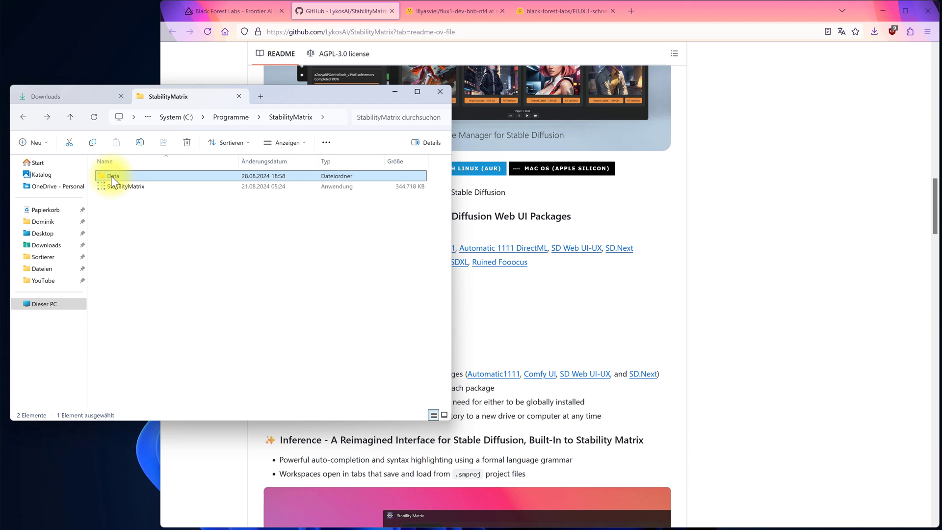
click(117, 195)
double_click(118, 196)
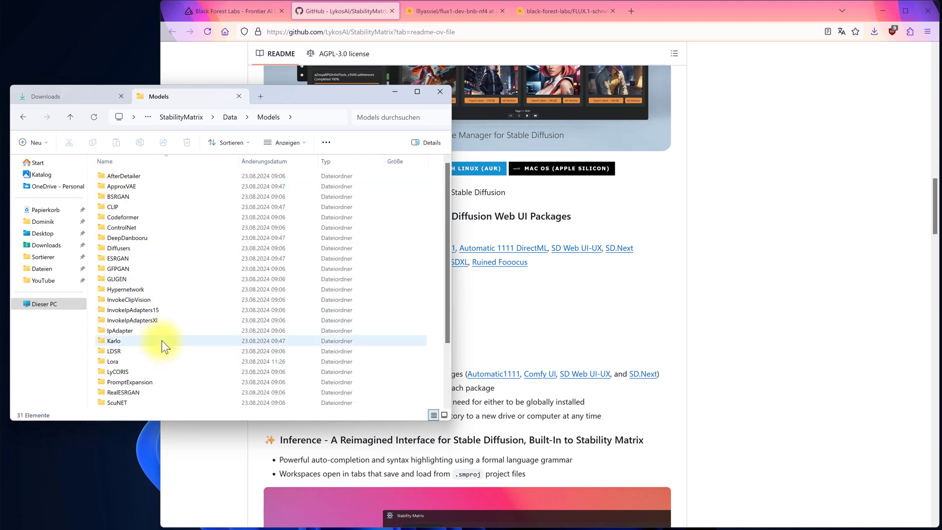
key(alt+Left)
key(alt+Left)
click(134, 196)
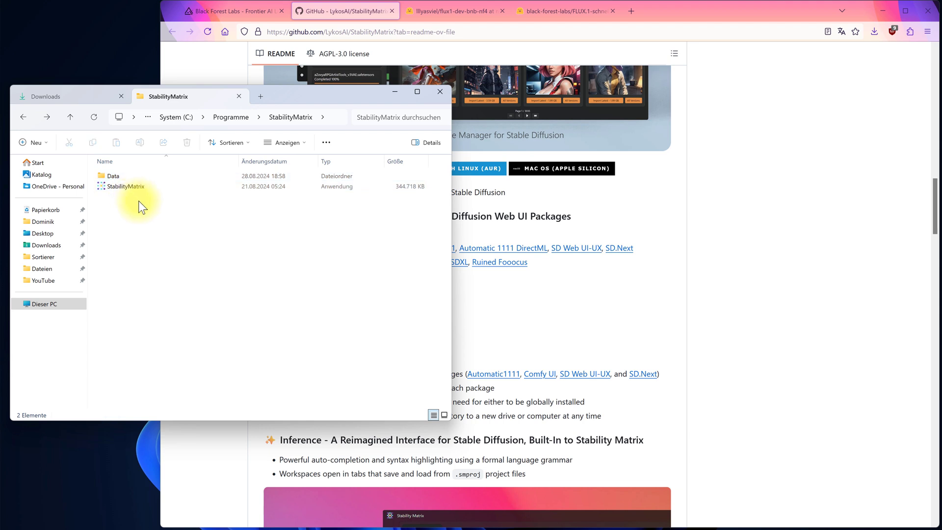
click(84, 94)
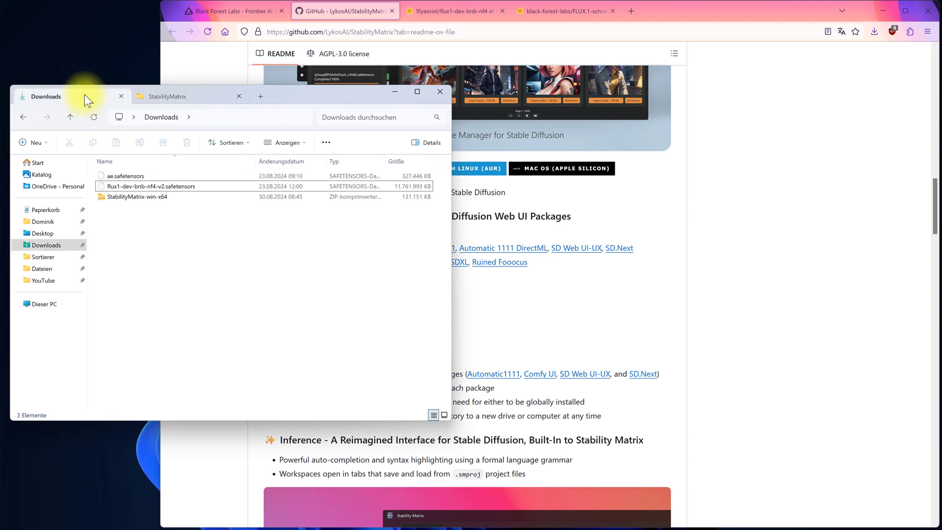
click(123, 187)
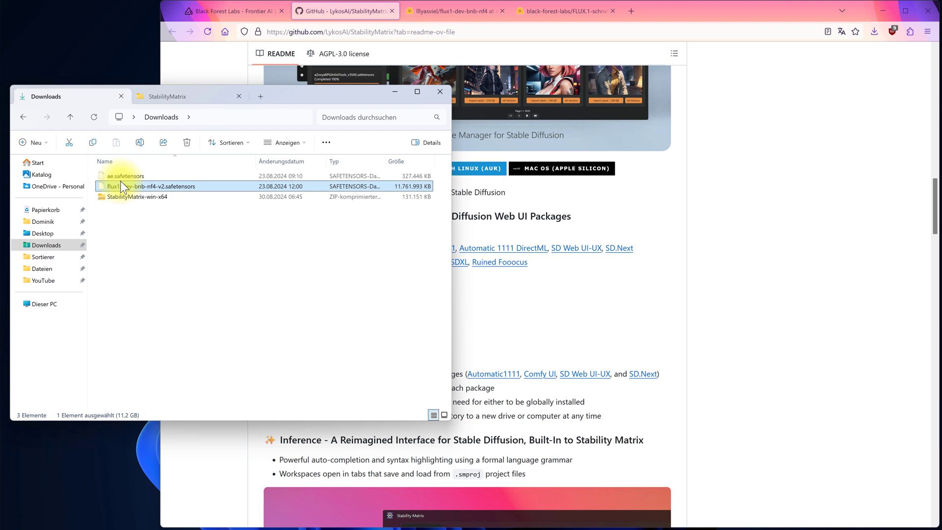
click(119, 178)
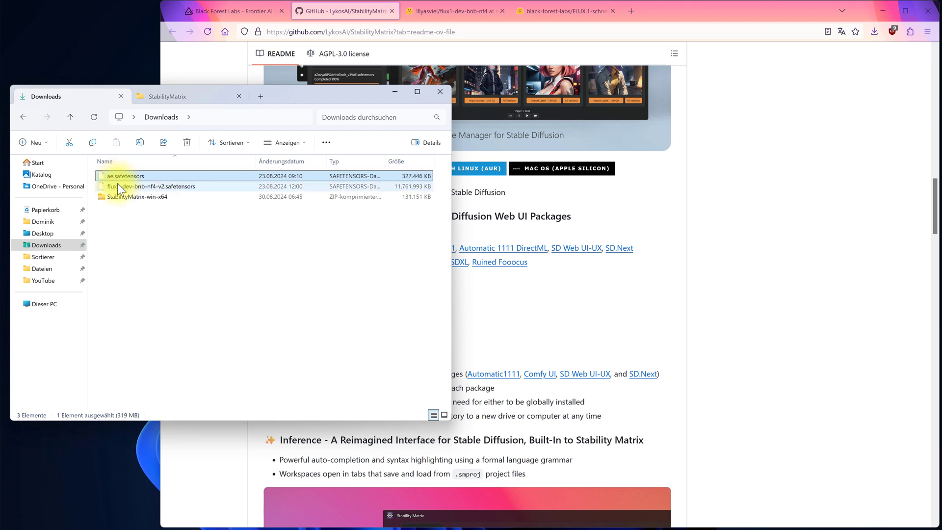
click(118, 185)
click(121, 208)
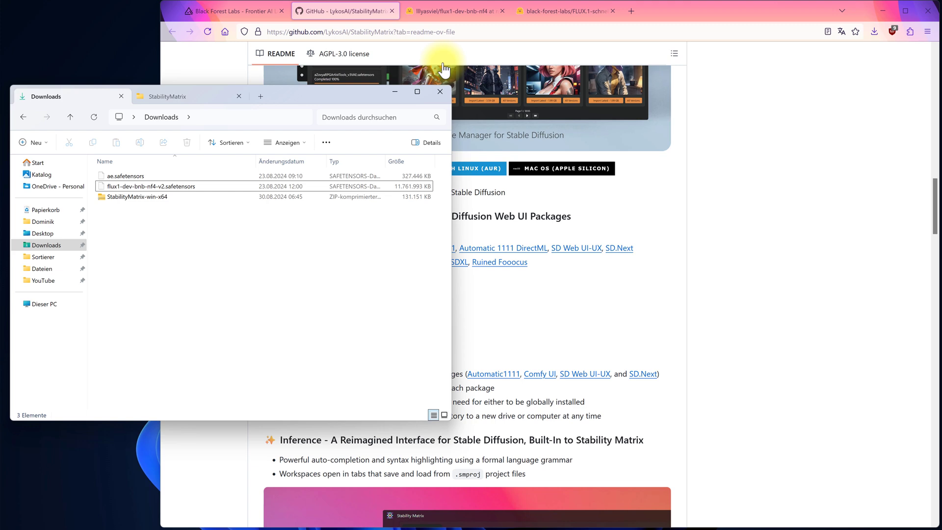
Step: Start and cancel a duplicate flux1-dev-bnb-nf4-v2 download, then show the FLUX.1-schnell file list
click(449, 10)
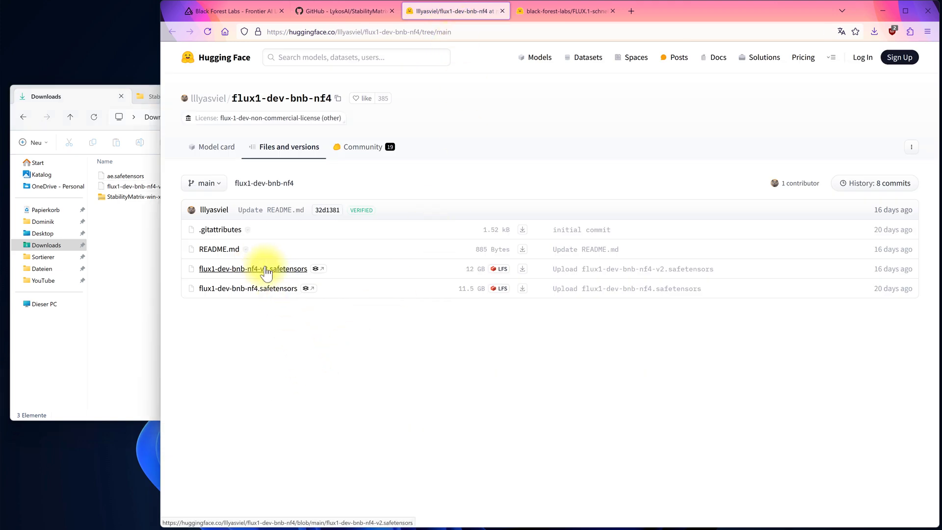
click(523, 269)
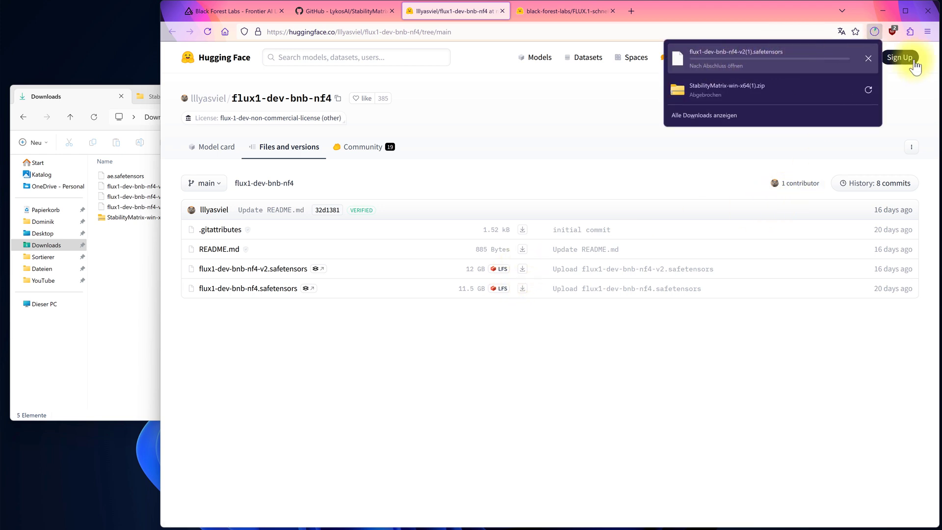
click(868, 58)
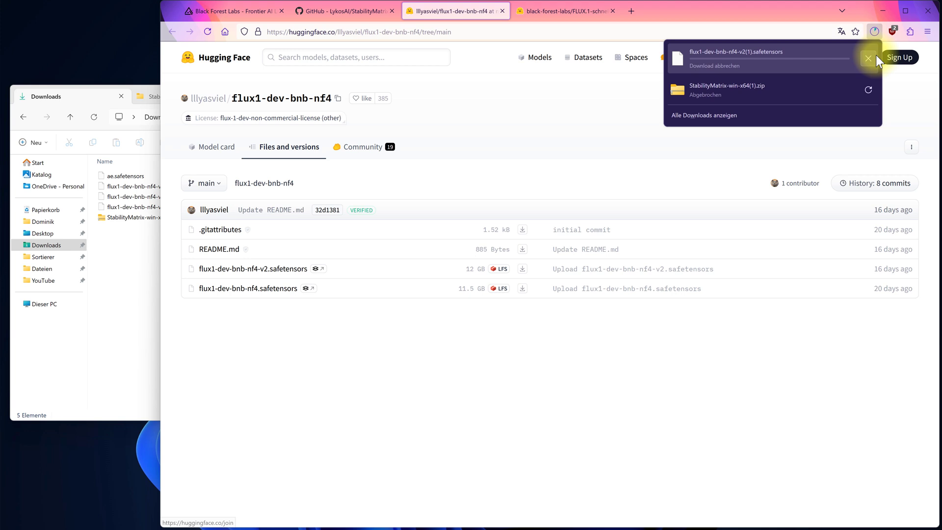
click(541, 14)
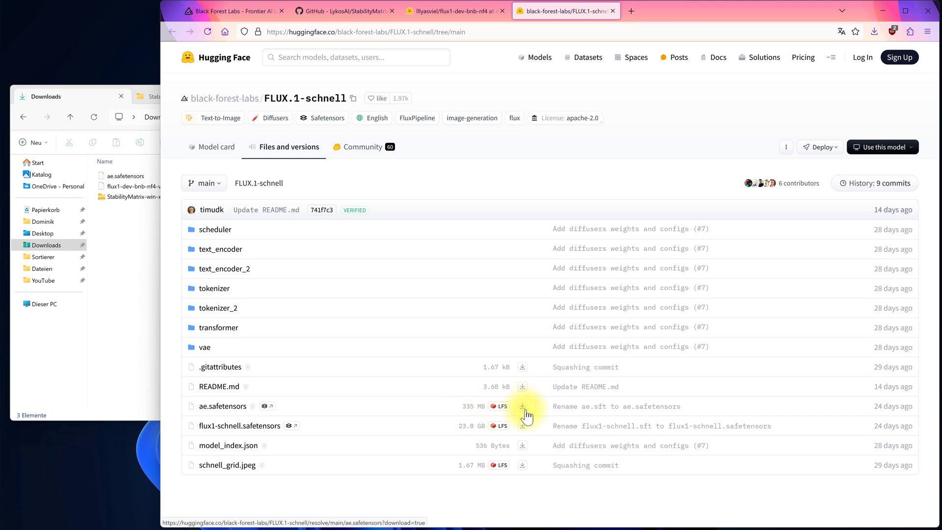
Step: Move ae.safetensors from Downloads into StabilityMatrix\Data\Models\VAE
click(129, 261)
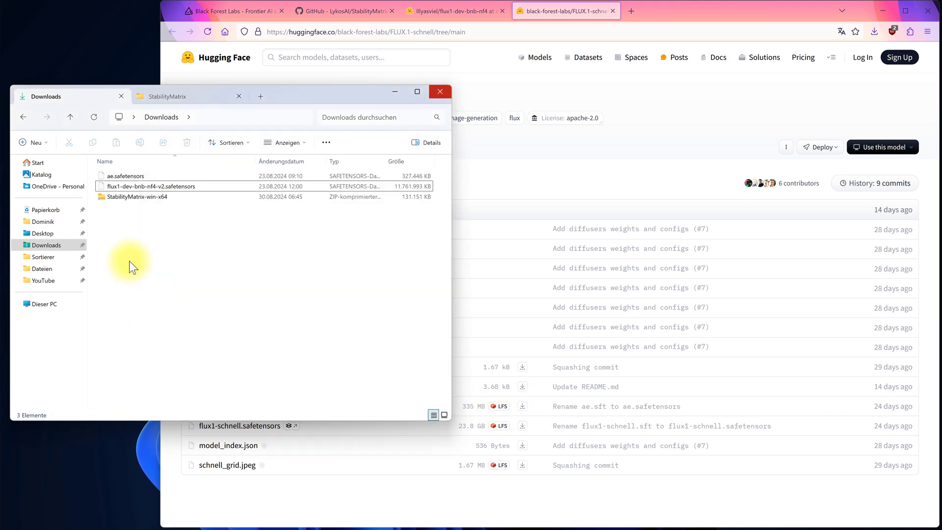
click(125, 176)
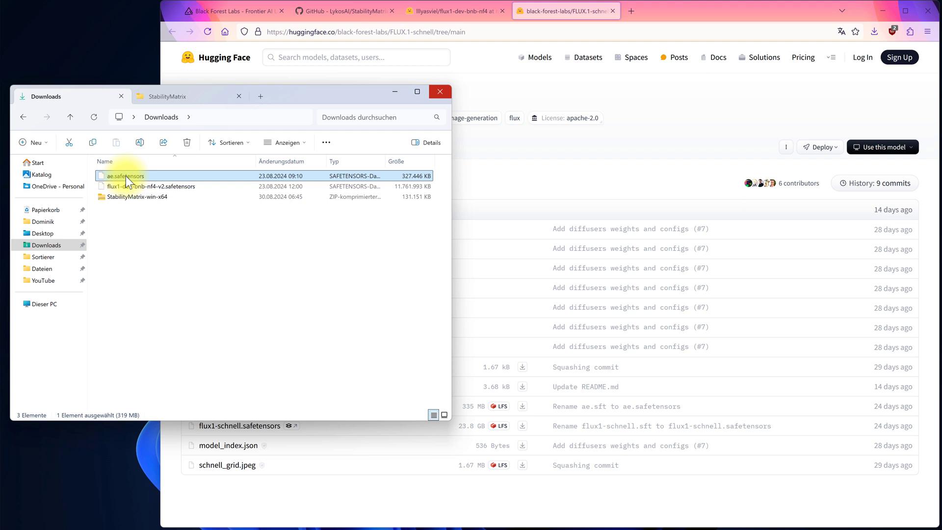
click(167, 101)
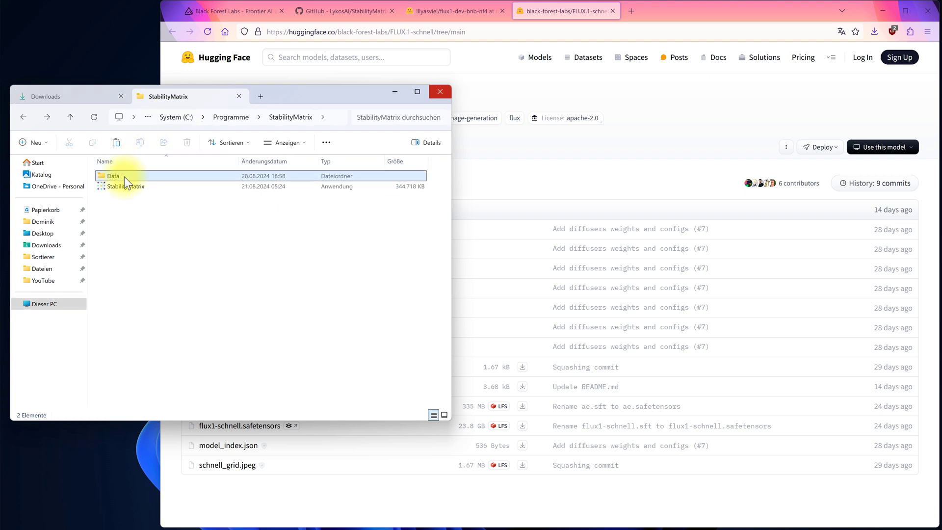
double_click(125, 177)
double_click(122, 196)
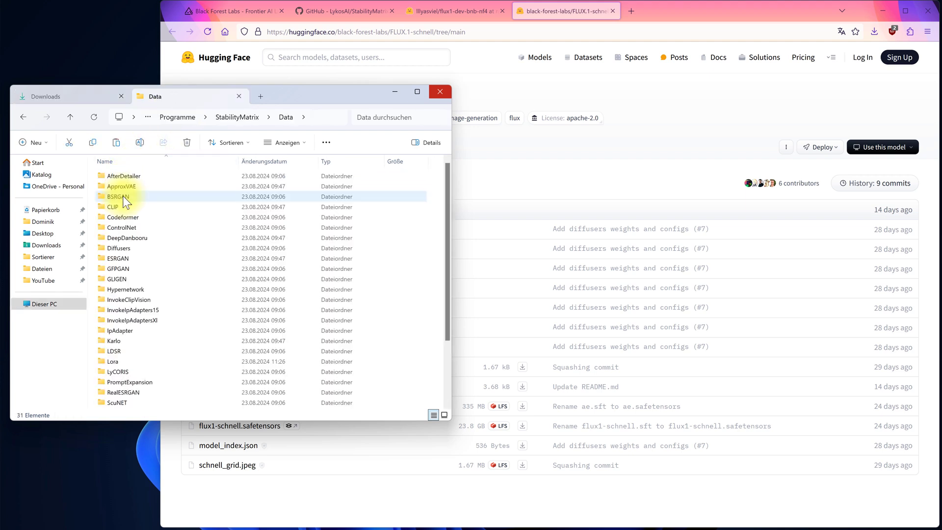
double_click(120, 407)
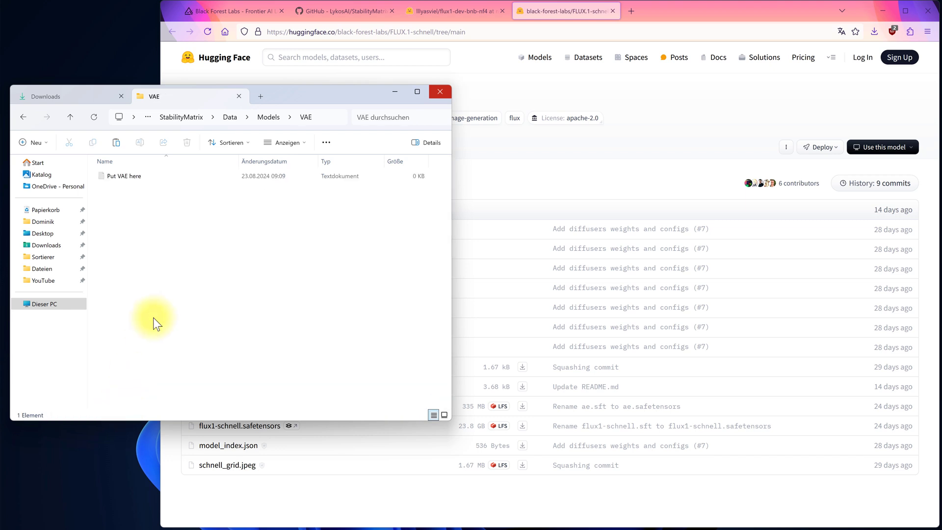
key(ctrl+v)
Step: Move flux1-dev-bnb-nf4-v2.safetensors into Models\StableDiffusion and return to the StabilityMatrix folder
click(72, 96)
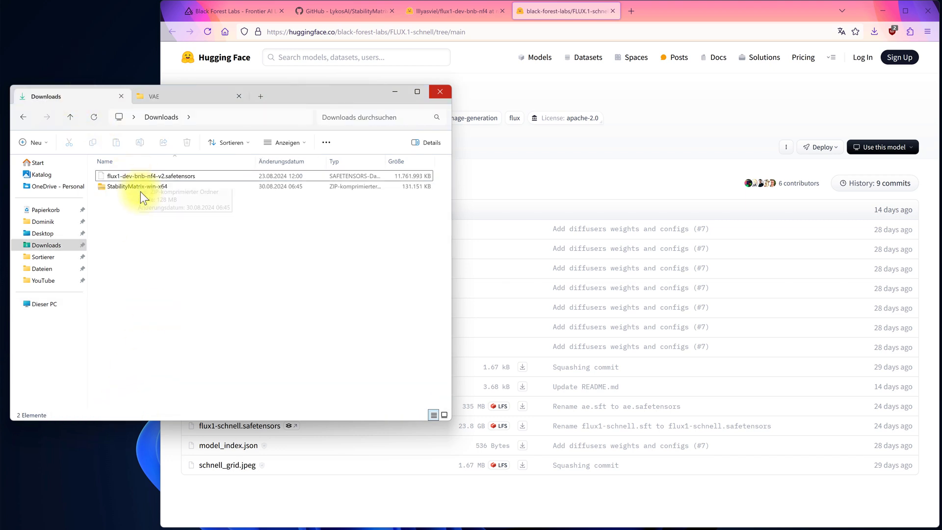
click(140, 178)
key(ctrl+x)
click(158, 101)
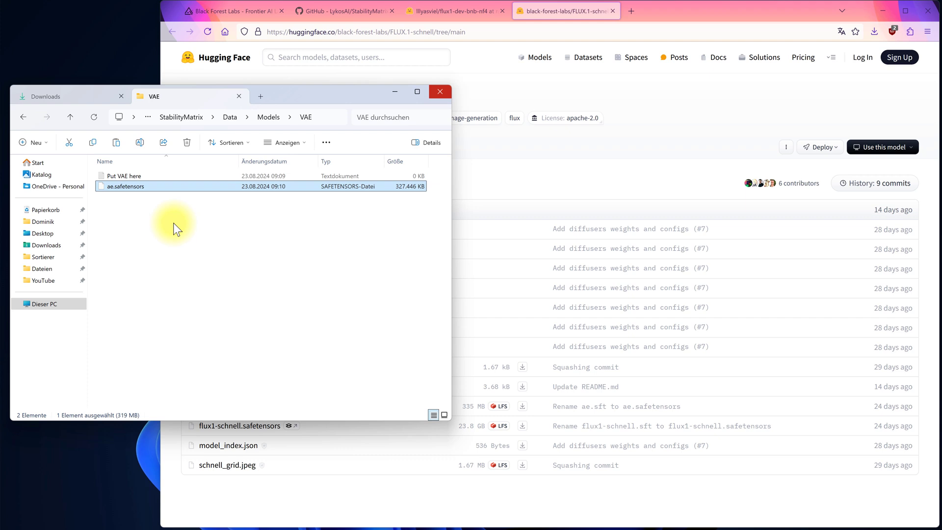
key(alt+Up)
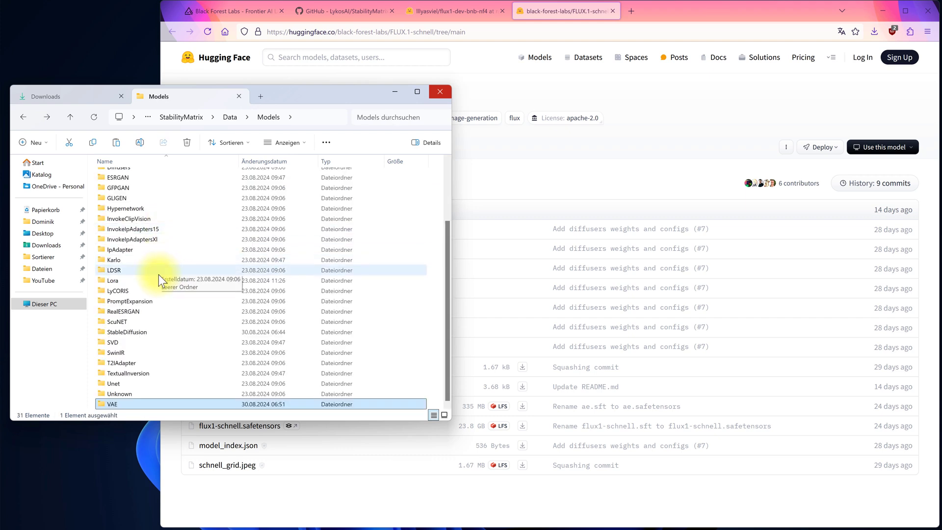
double_click(137, 331)
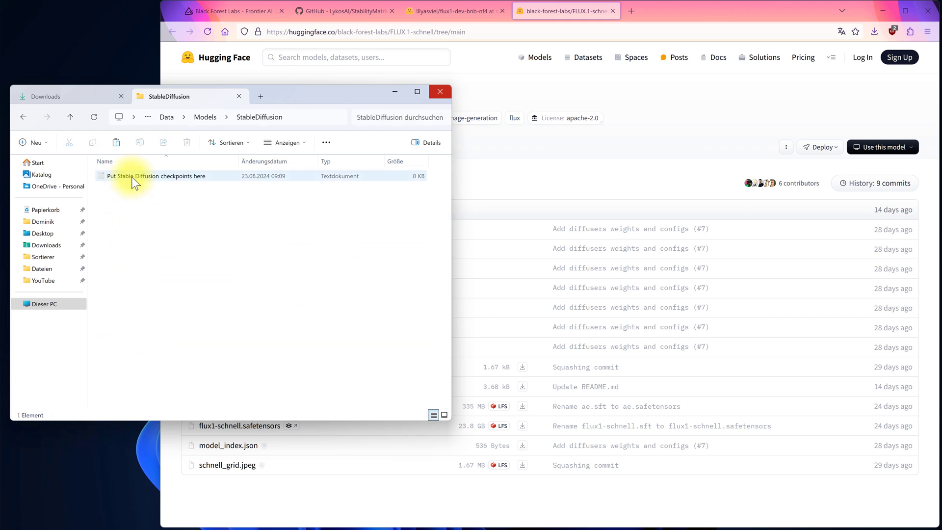
click(131, 176)
click(137, 210)
key(ctrl+v)
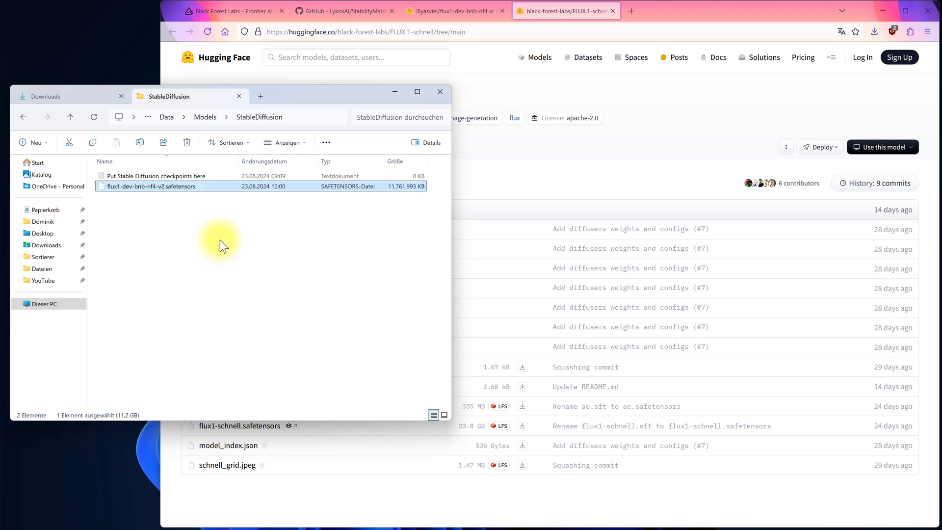
key(alt+Up)
key(alt+Up)
key(alt+Up)
click(133, 189)
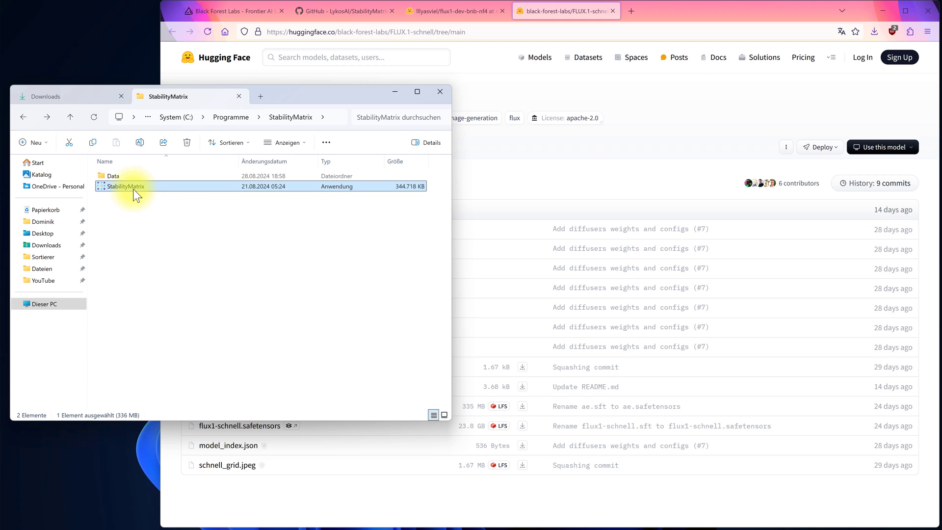
Step: Launch StabilityMatrix.exe, move its window aside, and return from Add Package to Packages
double_click(134, 189)
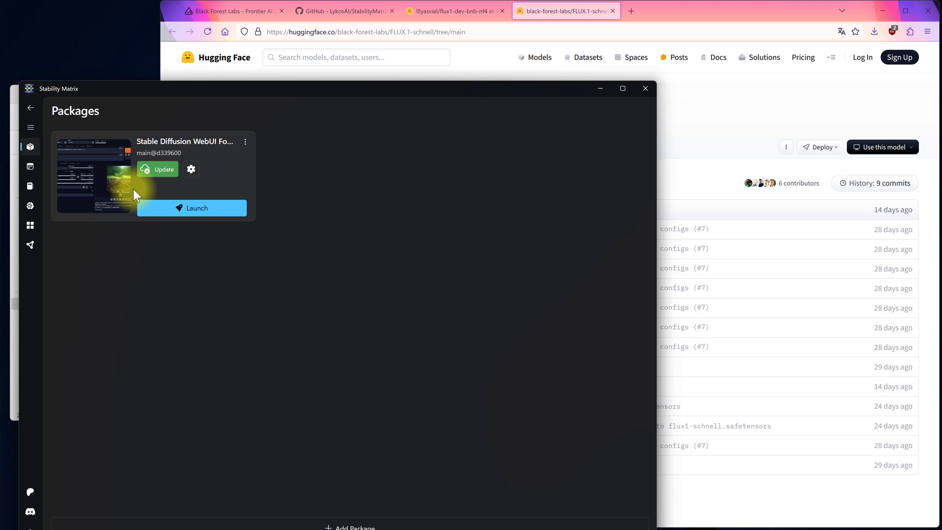
drag(206, 93, 285, 42)
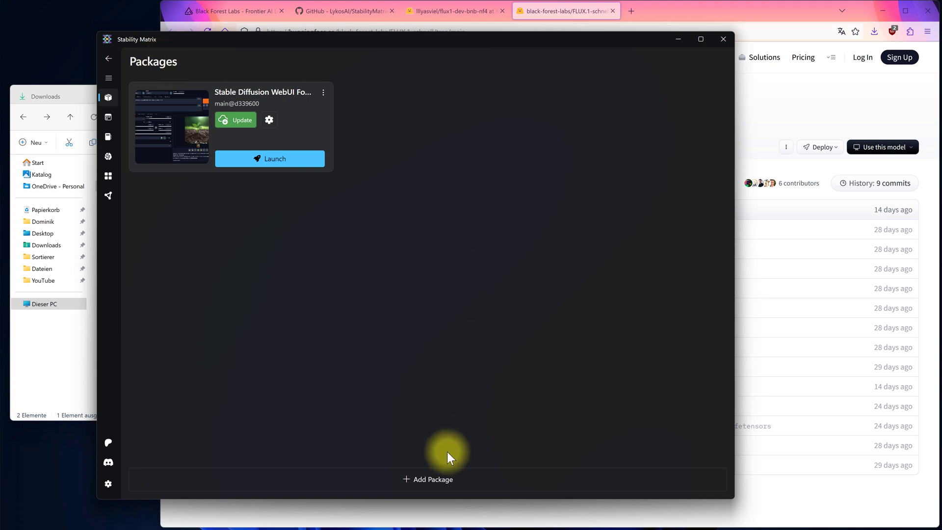
click(427, 478)
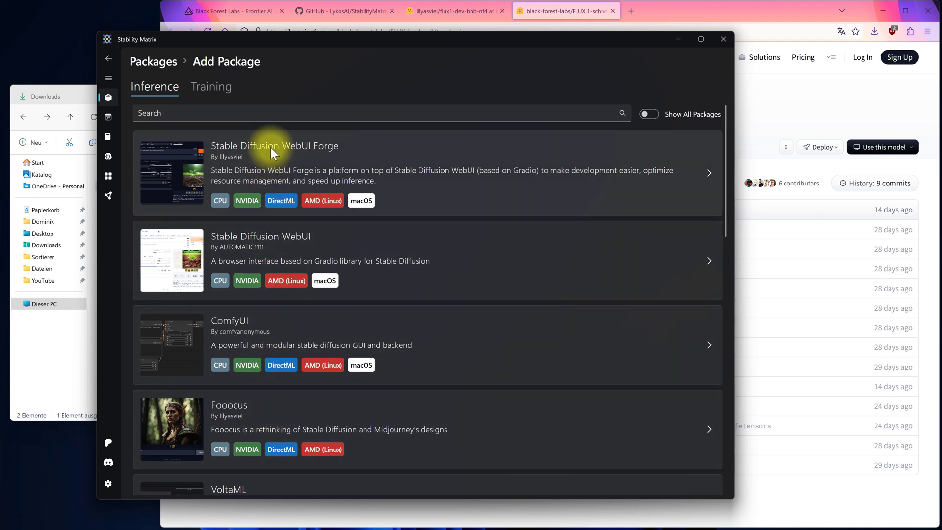
click(107, 58)
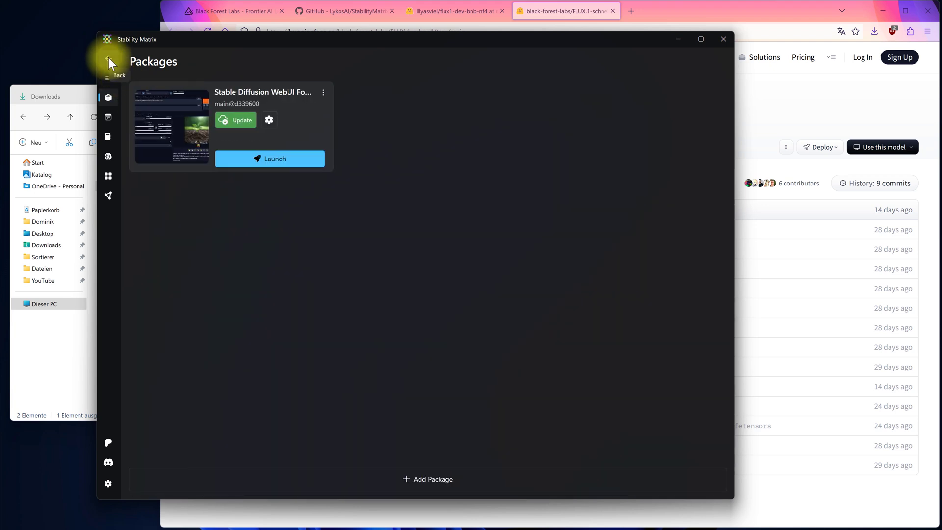
Step: Start Forge and select checkpoint flux1-dev-bnb-nf4-v2 with ae.safetensors as VAE / Text Encoder
click(264, 158)
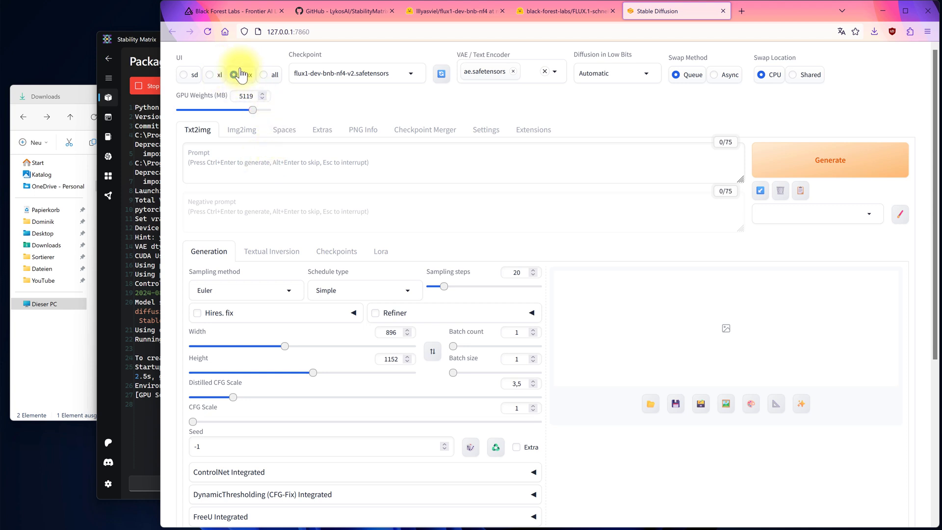
click(411, 73)
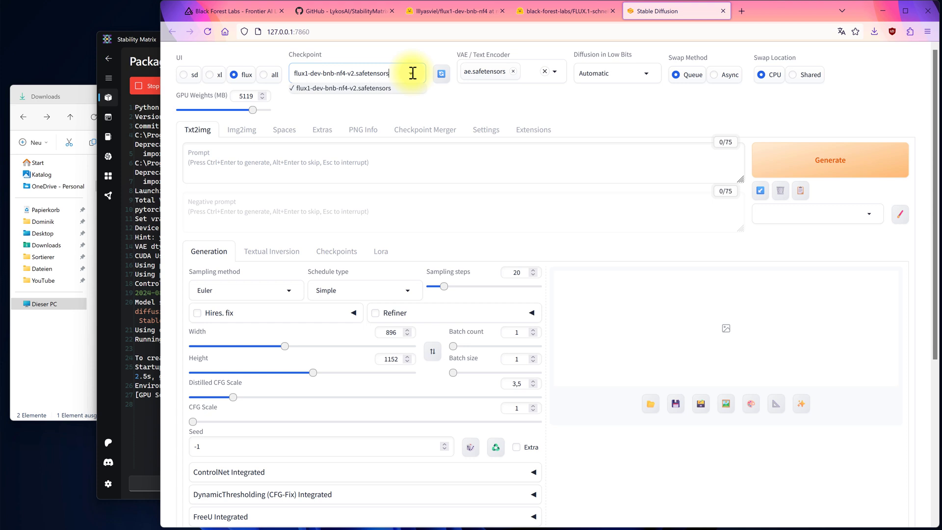
click(357, 90)
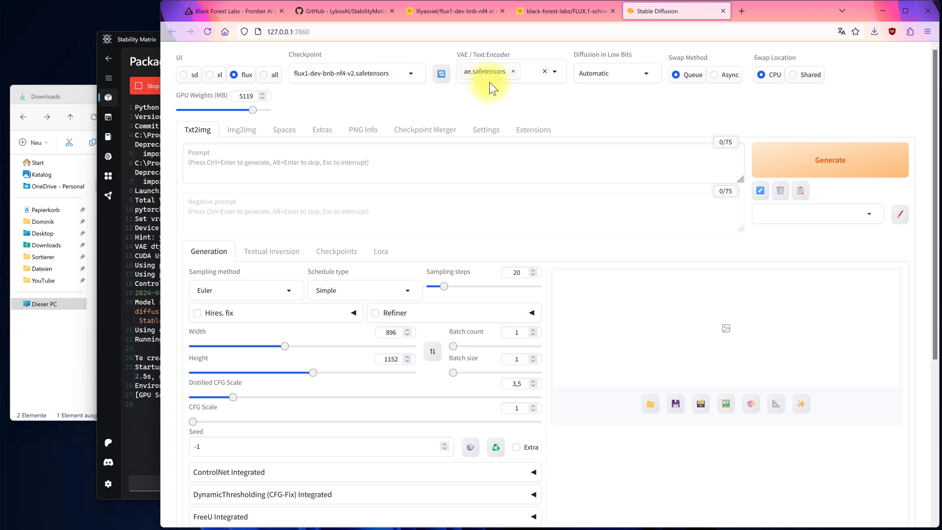
click(544, 72)
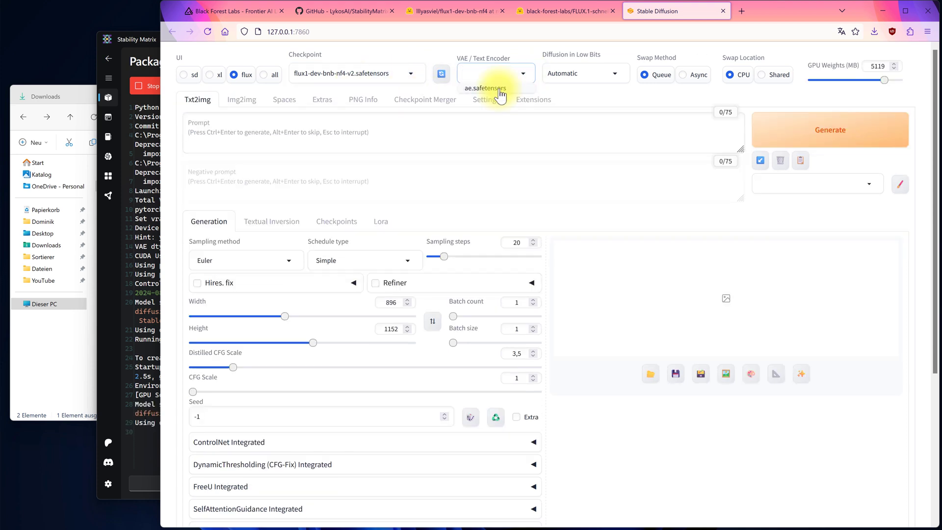
click(499, 90)
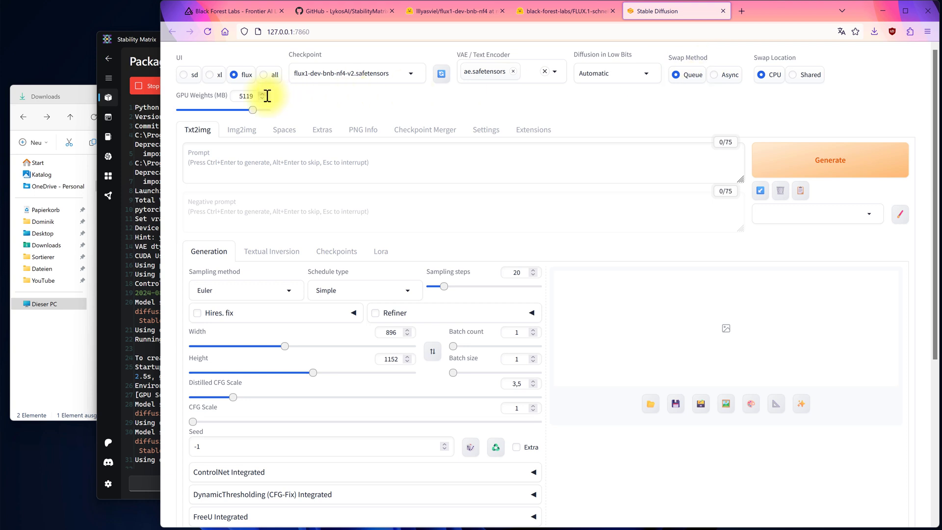
click(252, 151)
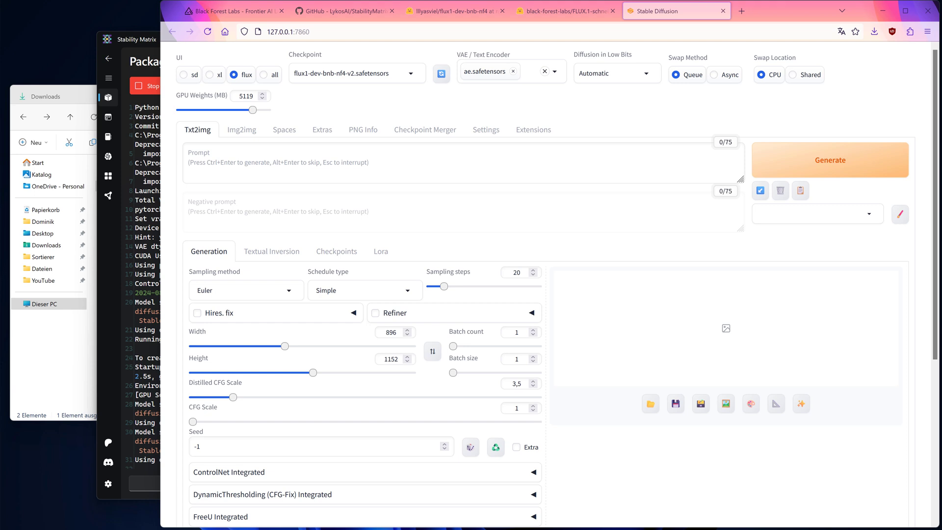
Step: Paste the cat-in-a-magical-forest book cover prompt and set Width 500, Height 750
click(274, 160)
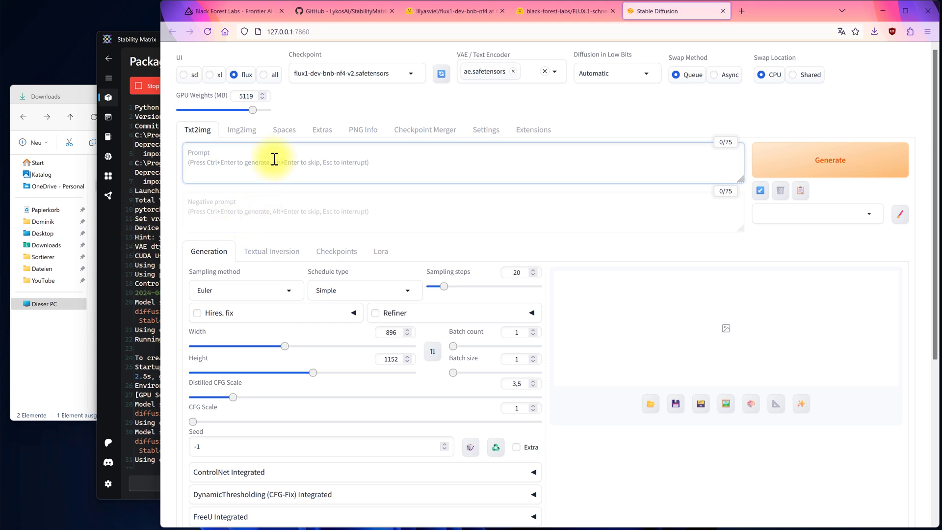
key(ctrl+v)
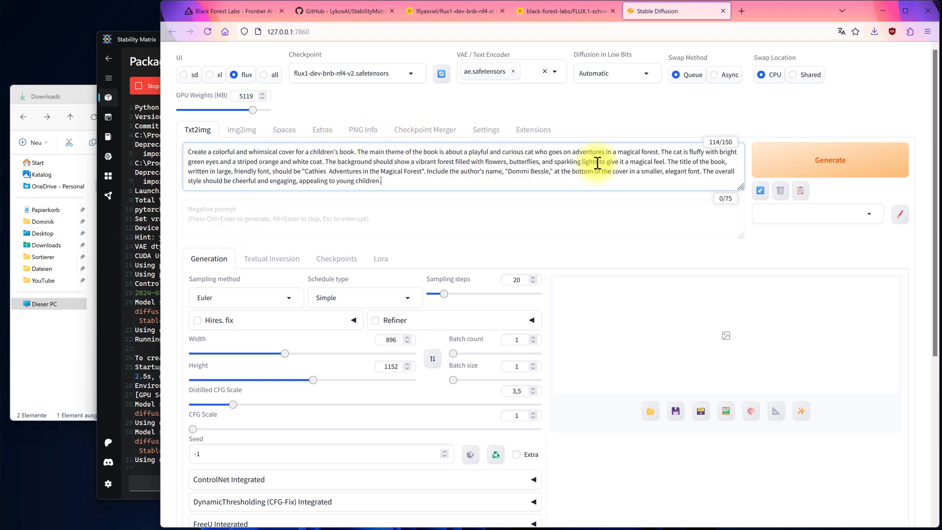
scroll(379, 175, down, 3)
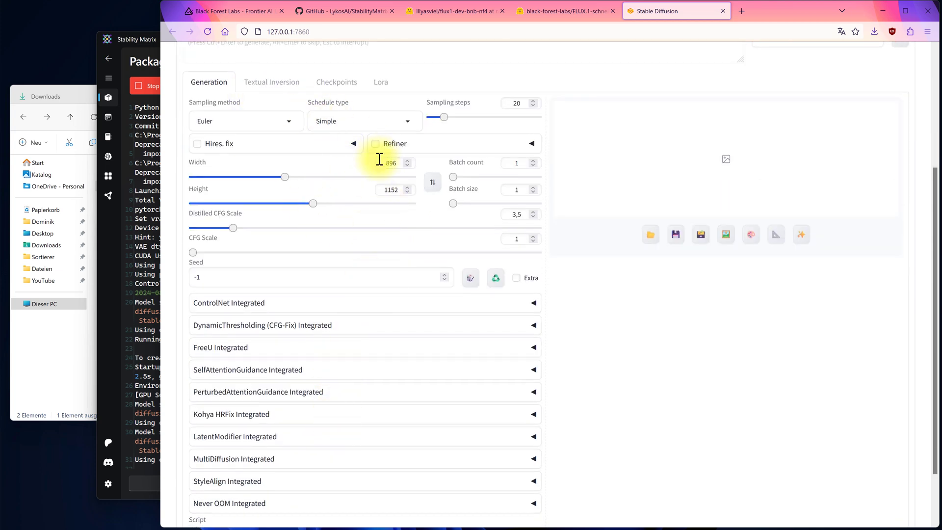
double_click(389, 162)
text(500)
double_click(391, 191)
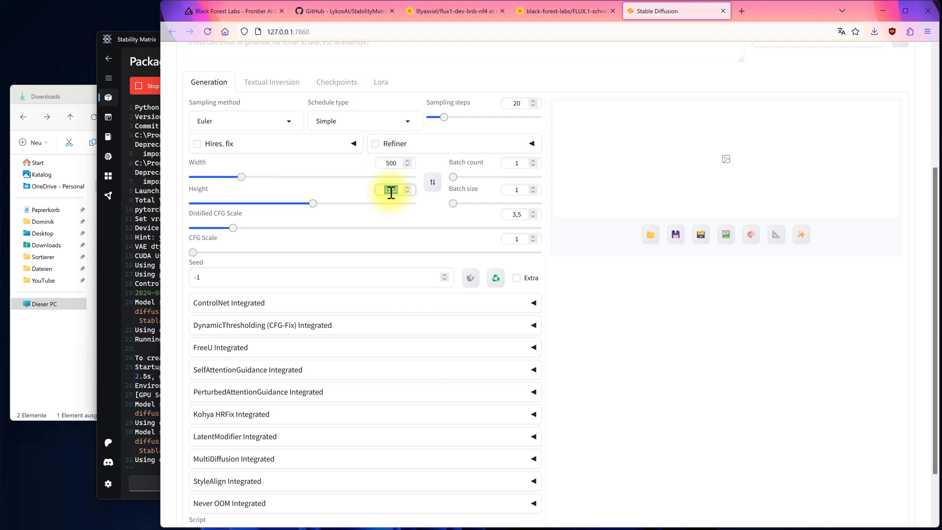
text(750)
click(444, 83)
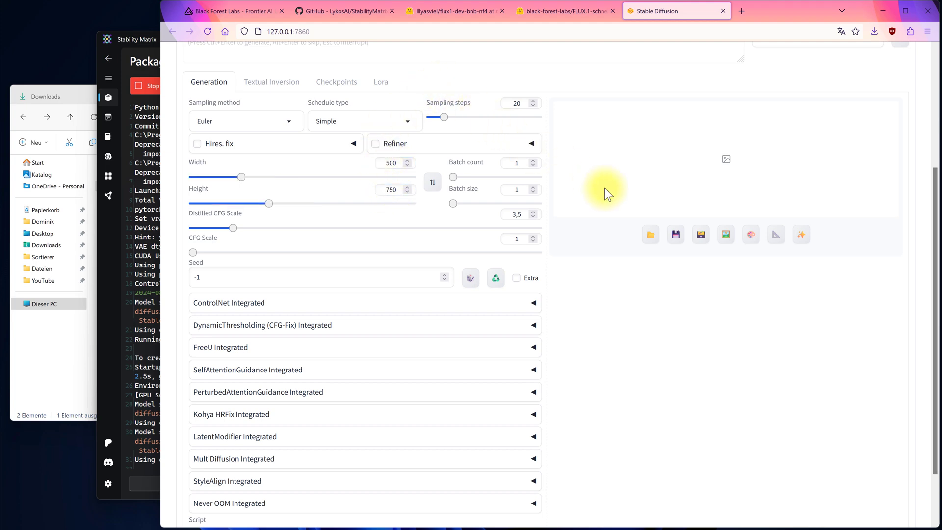
scroll(605, 191, up, 3)
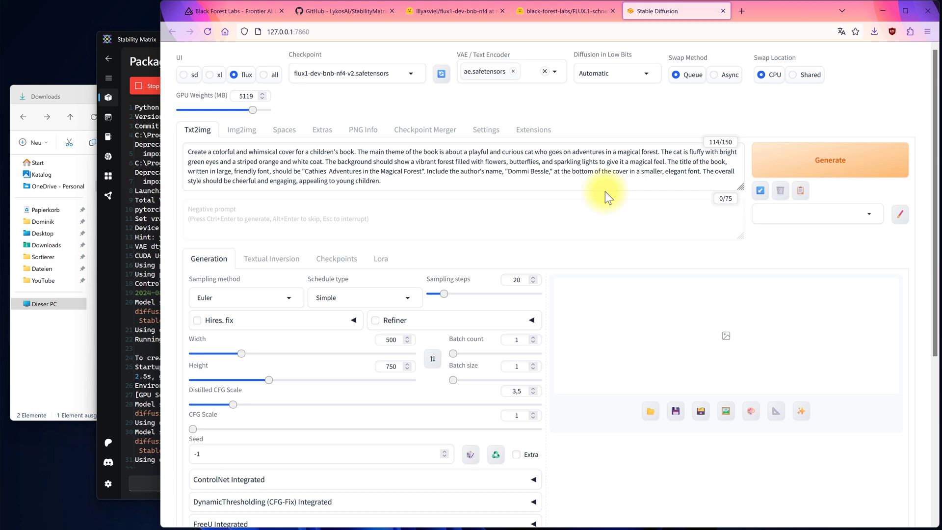
Step: Generate the orange-cat 'Cathies Adventures in the Magical Forest' cover and preview it full size
click(810, 163)
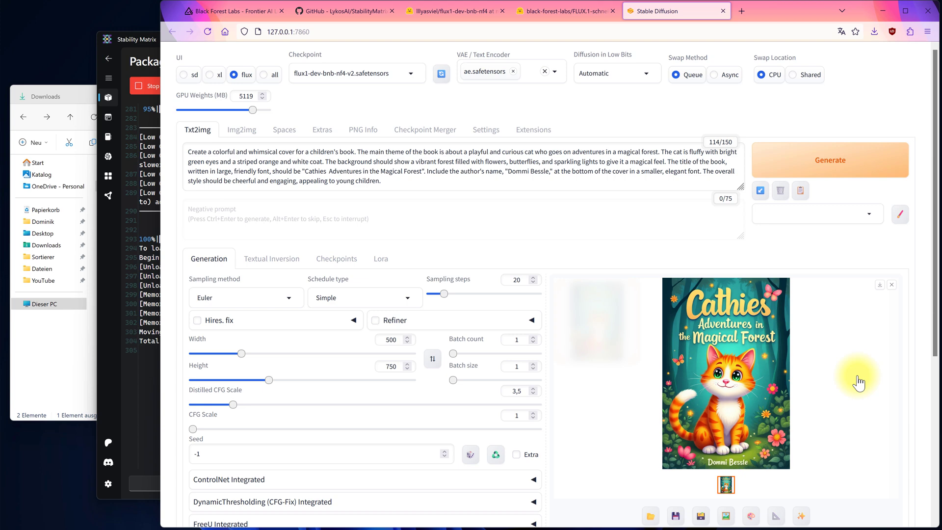
click(757, 384)
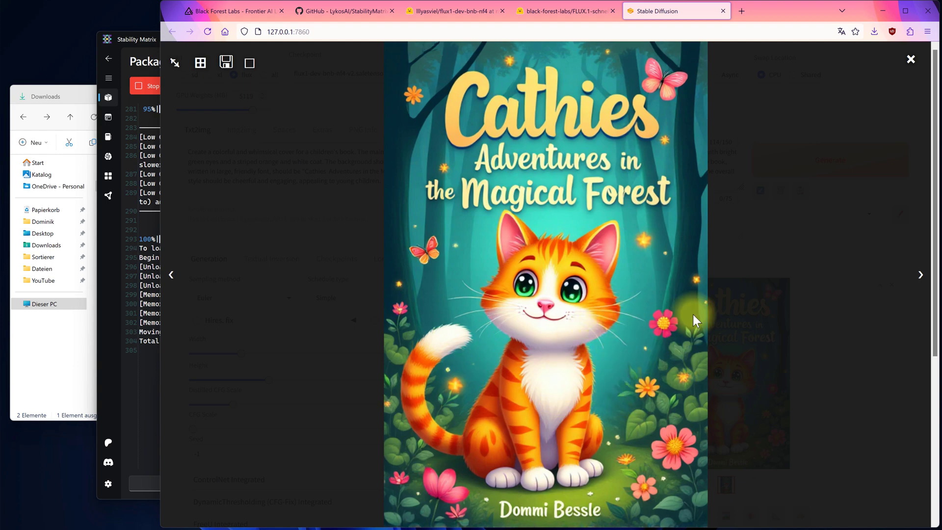
click(910, 62)
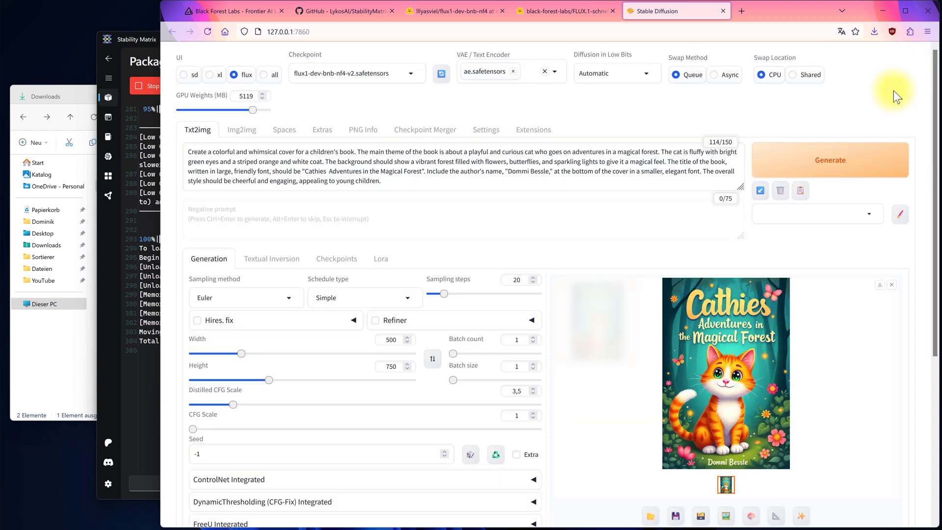
Step: Paste the romance prompt over the old one, generate the 'City of Love' couple cover, and preview it
click(464, 183)
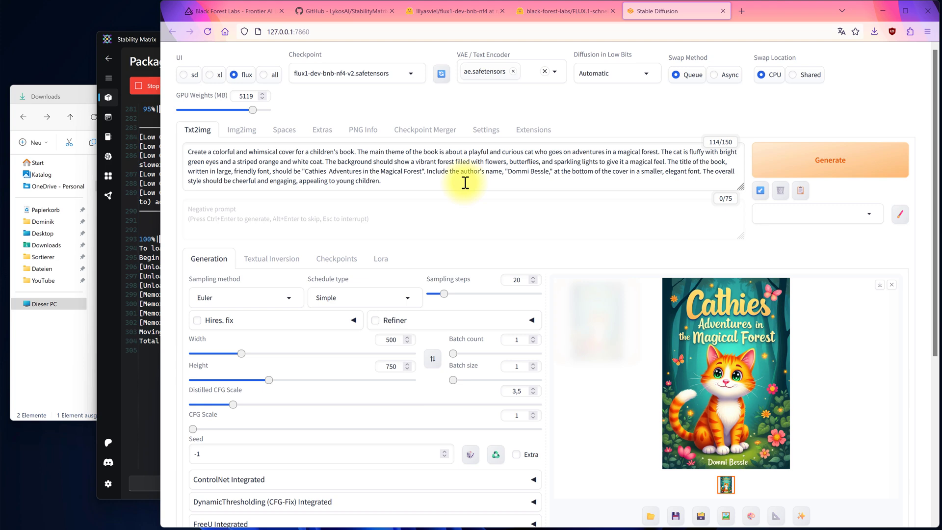
key(ctrl+a)
text(A captivating contemporary romance book cover presents a dashing blonde man in a sleek blue suit and bold red tie, standing proudly beside a stunning woman with long red hair. The elegant woman dons a stylish green knee-length dress and black heels embellished with malachite stones. The nightclub and city street backdrop create an alluring atmosphere. The title "City of Love" stands out in pretty script, with author Dominic Beauchamp's name in bold letters below, promising a thrilling and entertaining read.)
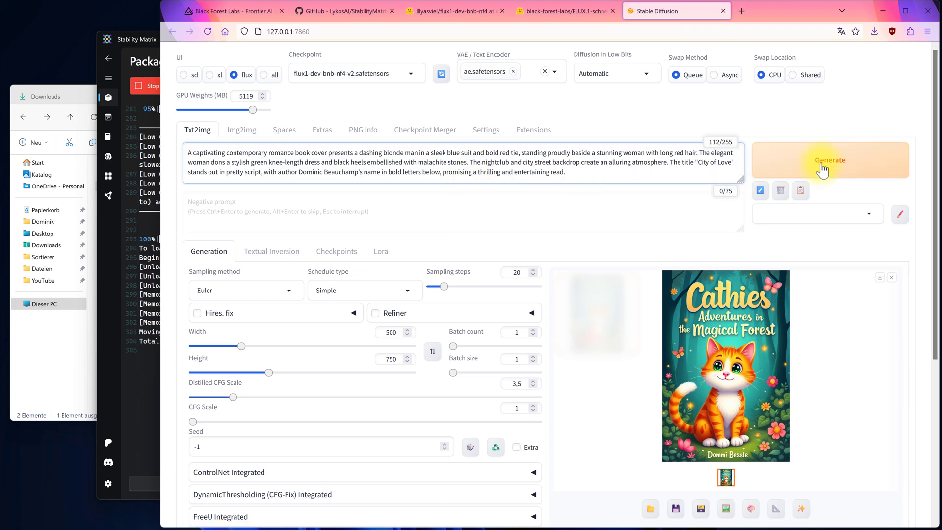
click(819, 163)
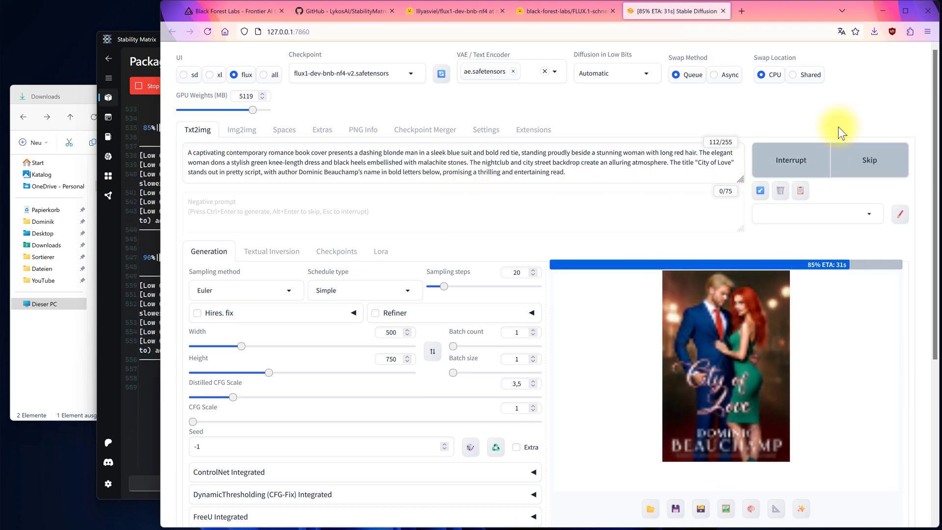
click(733, 355)
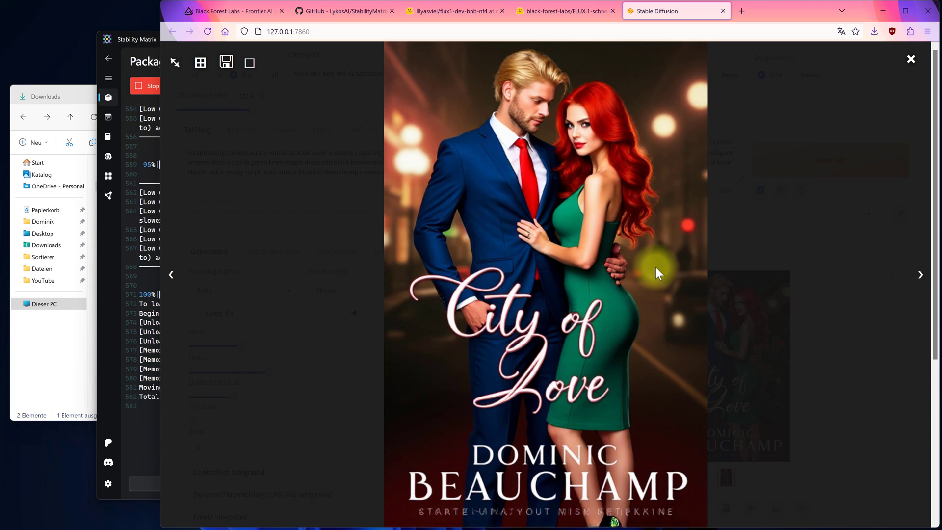
click(910, 62)
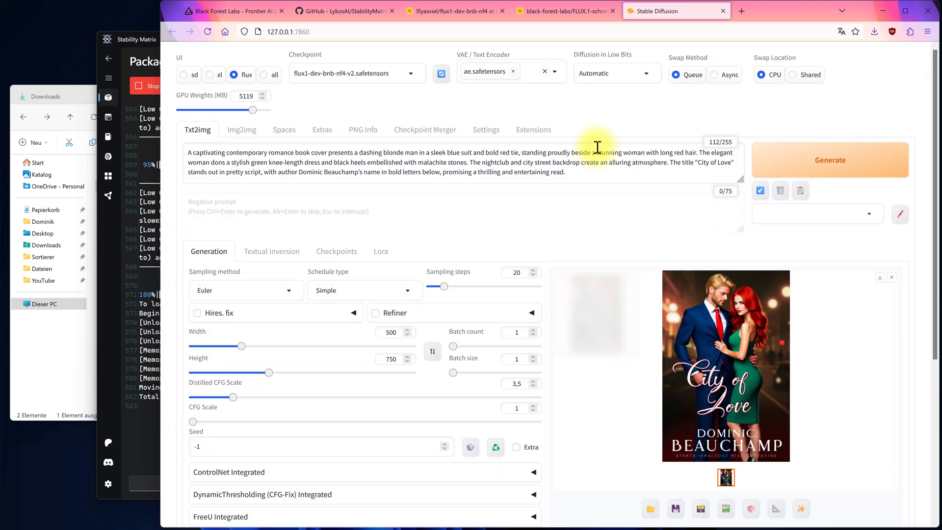
Step: Paste the crazy professor prompt, generate 'The Crazy Professor' cover with an orange cat, and view it full size
key(ctrl+a)
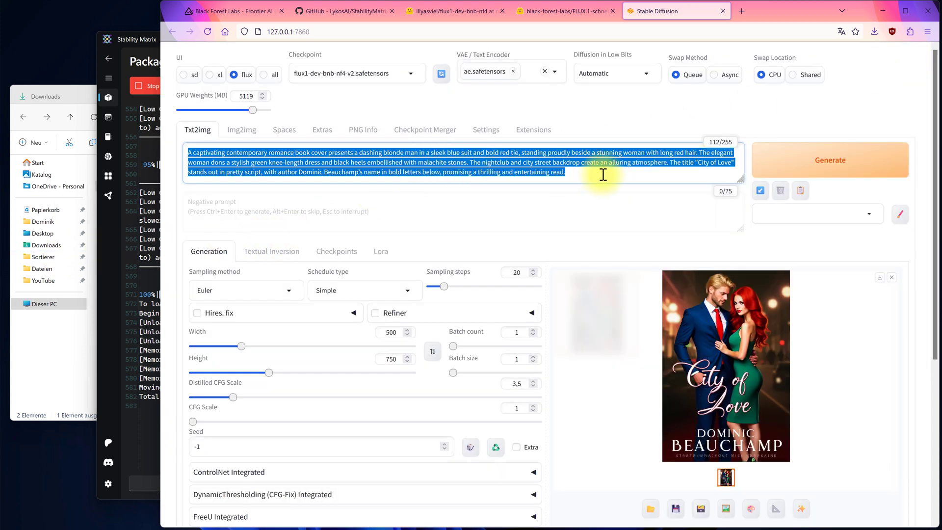
text(Create an image of a crazy professor standing in front of a large blackboard. The professor should have wild, messy hair, glasses, and a lab coat, looking eccentric and excited. He is writing complex mathematical formulas on the blackboard. In large letters on the blackboard, the phrase "The Crazy Professor" should be written. In the foreground, a fluffy cat with bright green eyes is sitting on the teacher's desk, watching the professor curiously. The scene should be set in a cluttered classroom, with books, papers, and scientific equipment scattered around.)
click(817, 170)
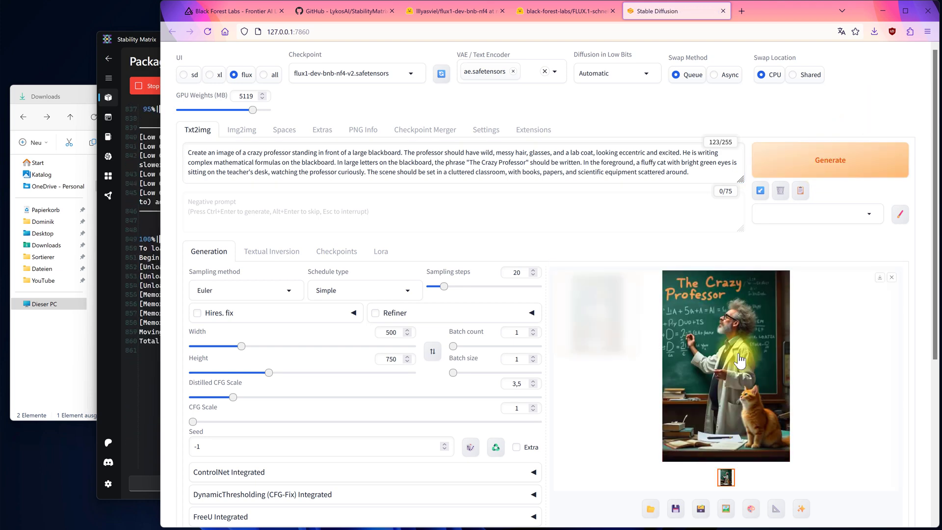
click(696, 294)
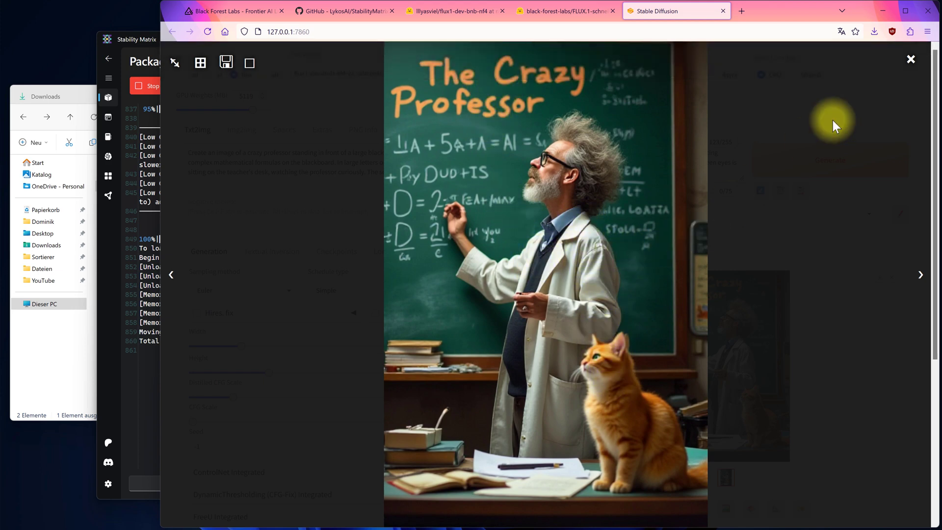
click(911, 59)
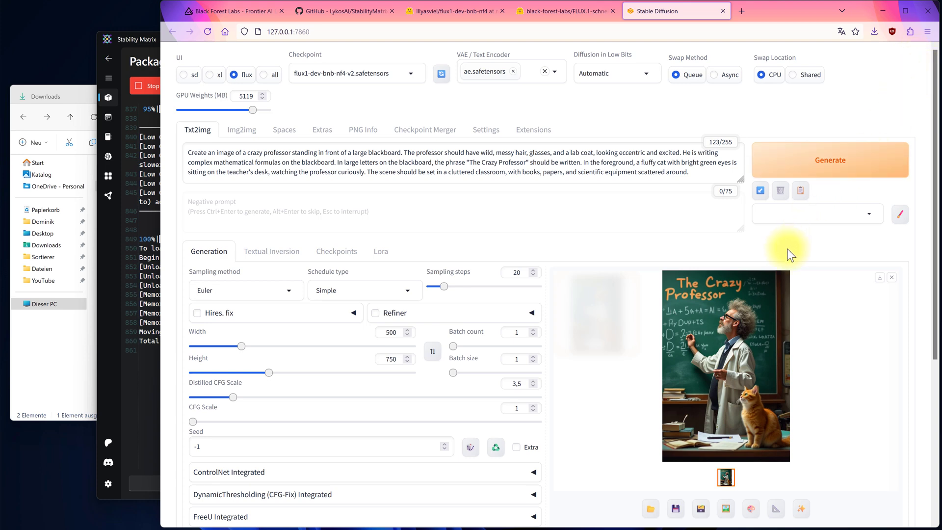